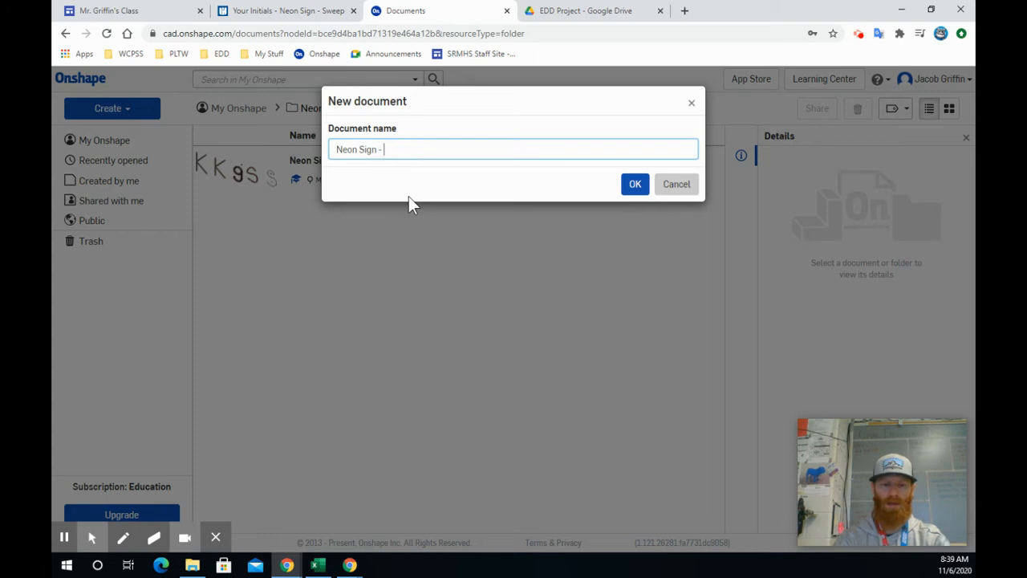
Create the new document as Neon Sign - Video and hide its Top and Right planes.
key(Return)
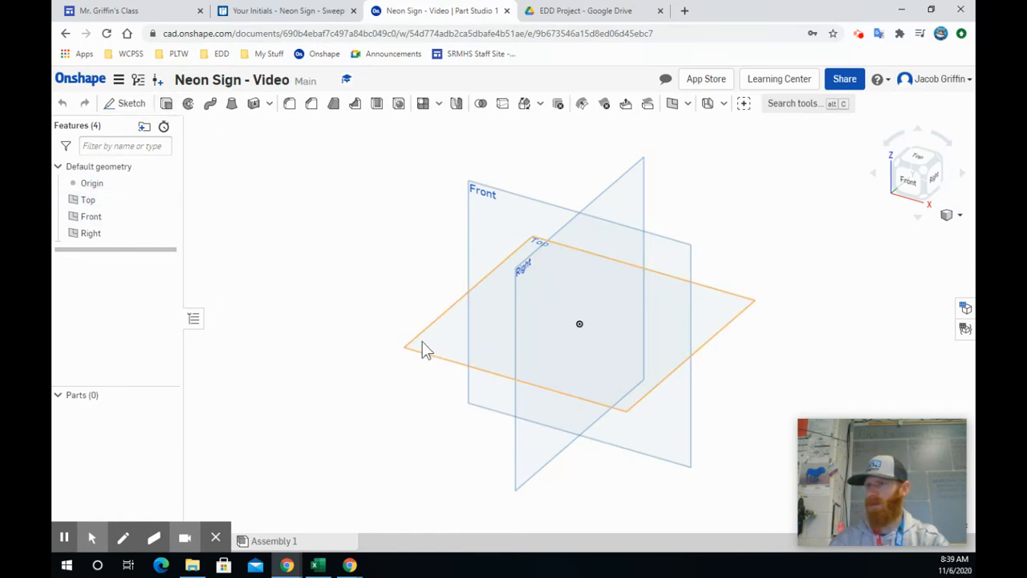
click(167, 200)
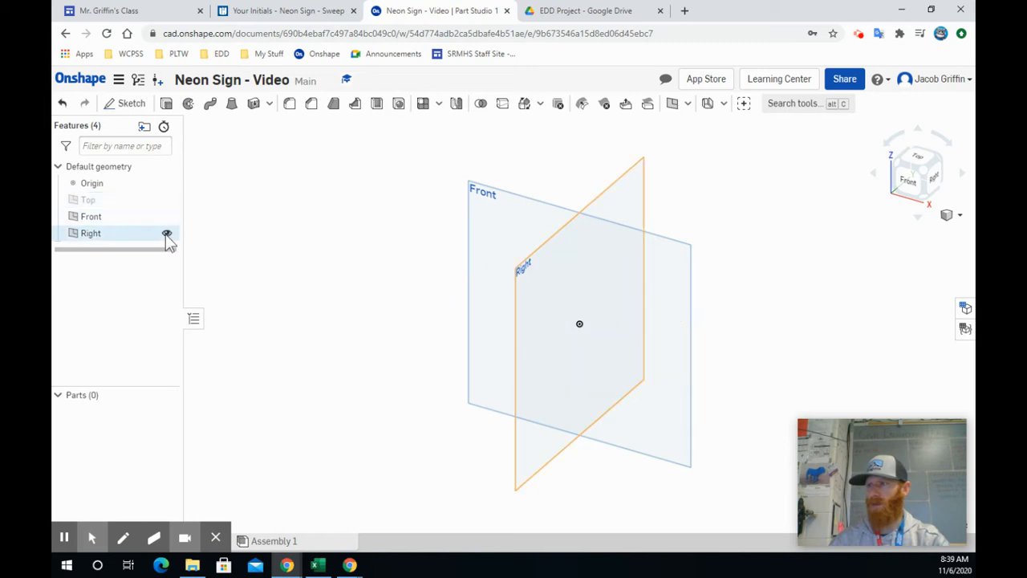
click(166, 234)
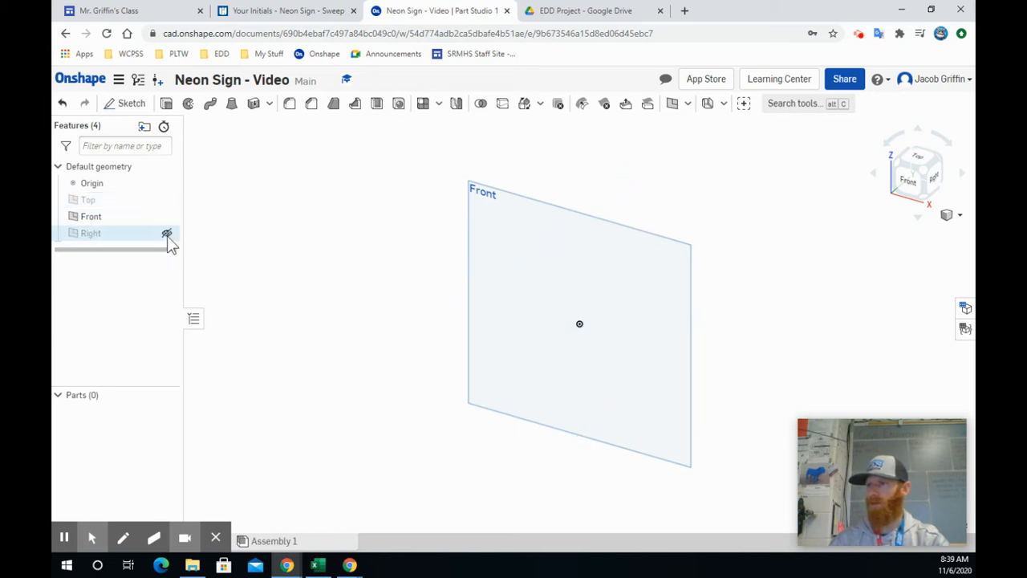
Start a sketch on the Front plane, viewed from the front.
click(126, 104)
click(552, 225)
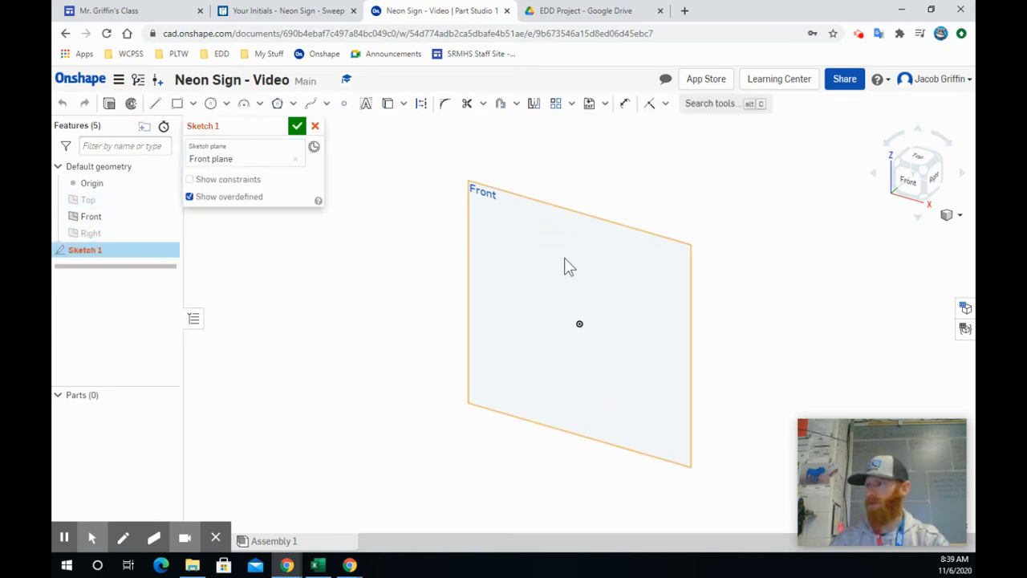
click(910, 180)
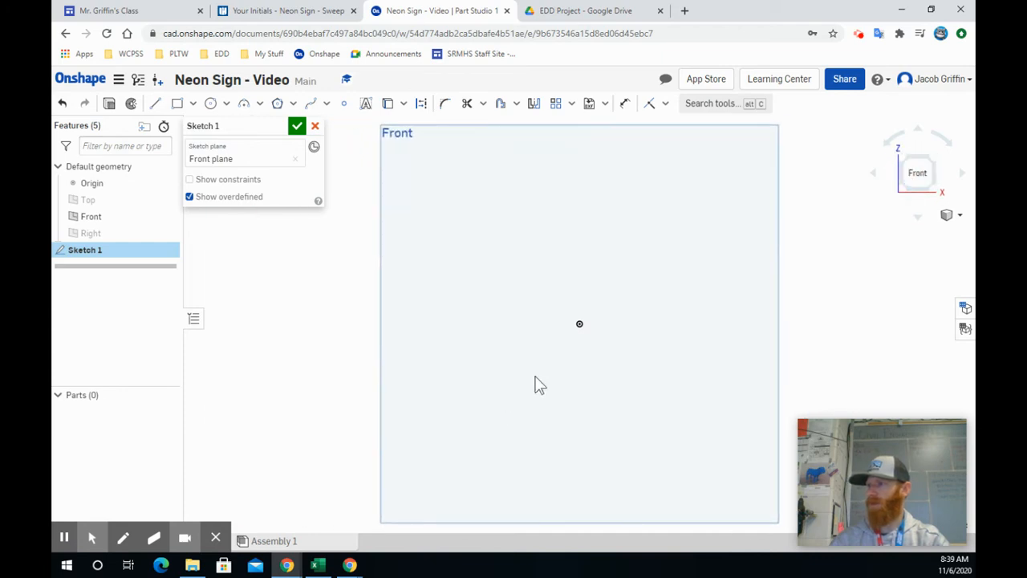
scroll(552, 359, down, 2)
middle_drag(545, 380, 456, 406)
middle_drag(512, 374, 549, 341)
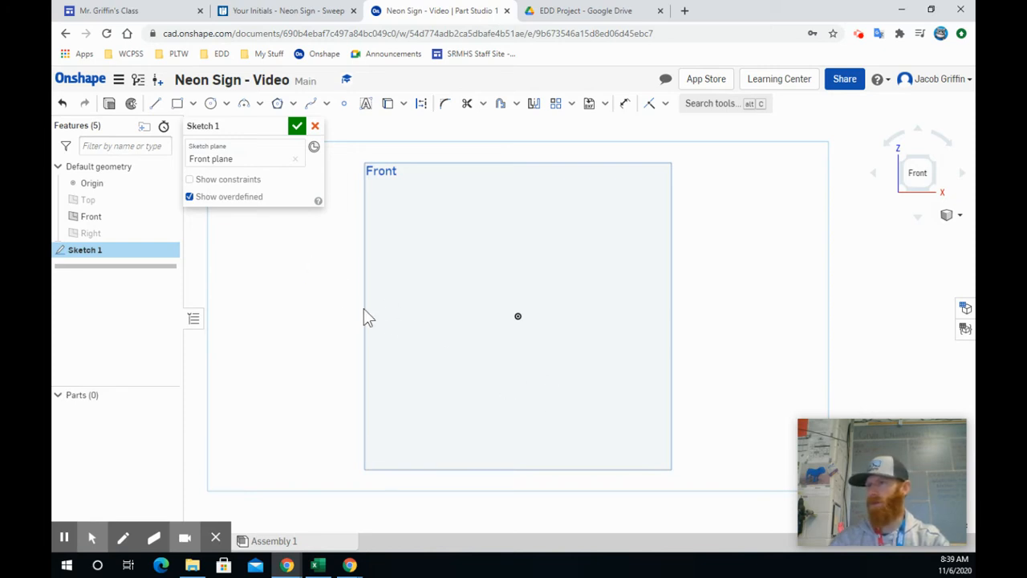
Draw a 3 in vertical line up from the origin and a 2 in horizontal line rightward from its upper end.
click(157, 105)
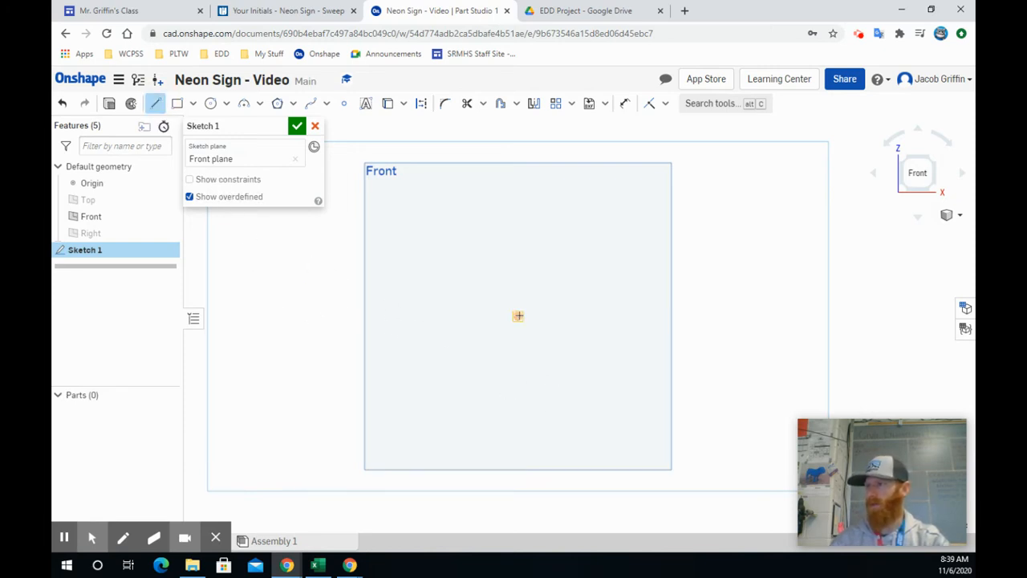
click(518, 315)
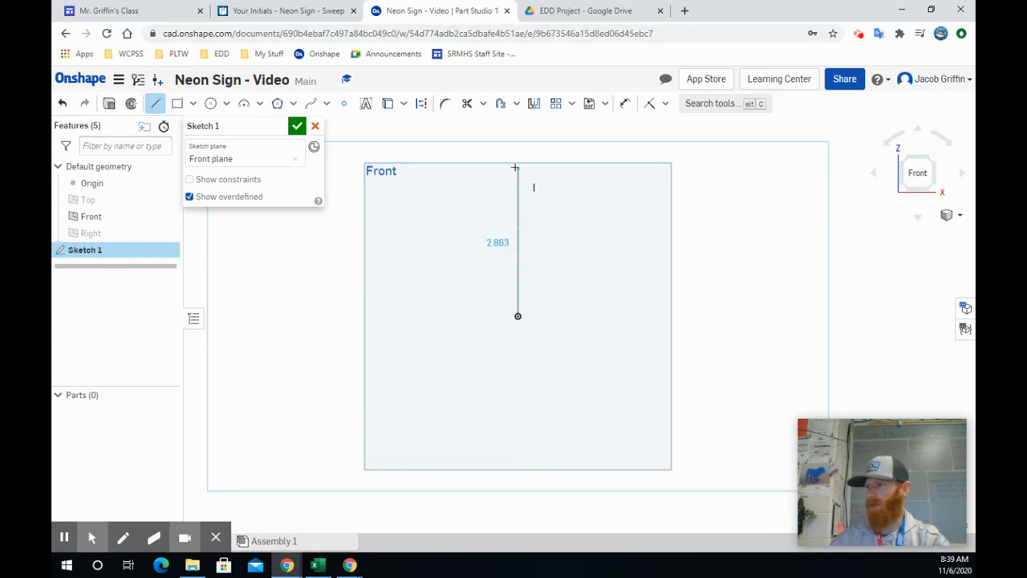
click(517, 165)
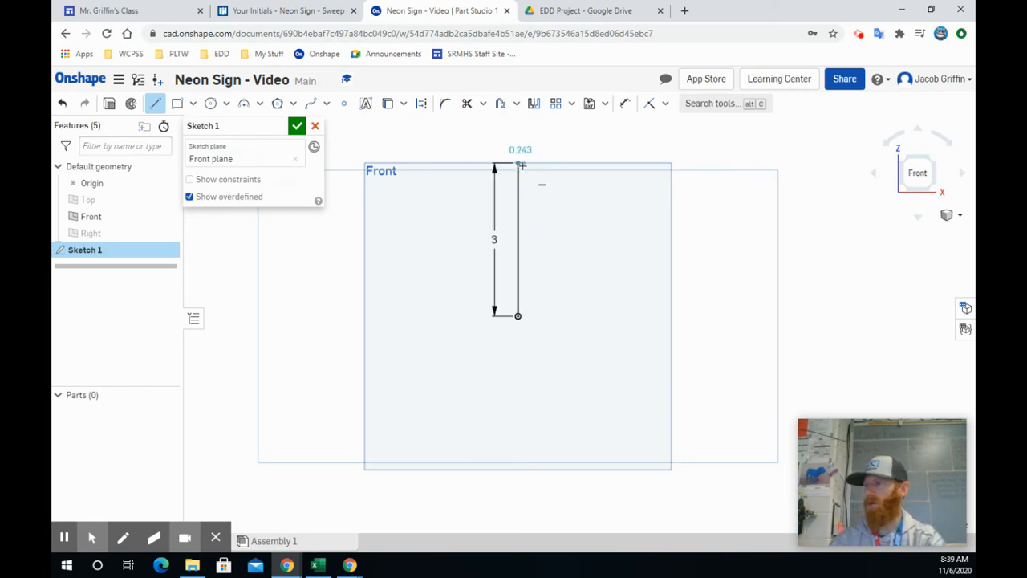
click(600, 163)
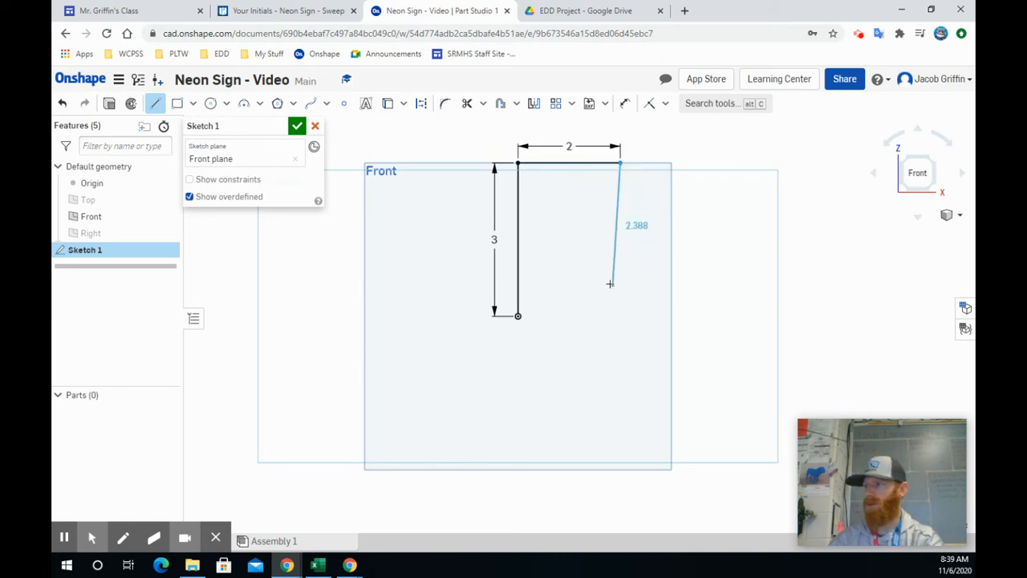
key(Escape)
Draw the letter E's lower horizontal line from the origin, ending directly below the upper line's free end.
click(155, 104)
click(518, 316)
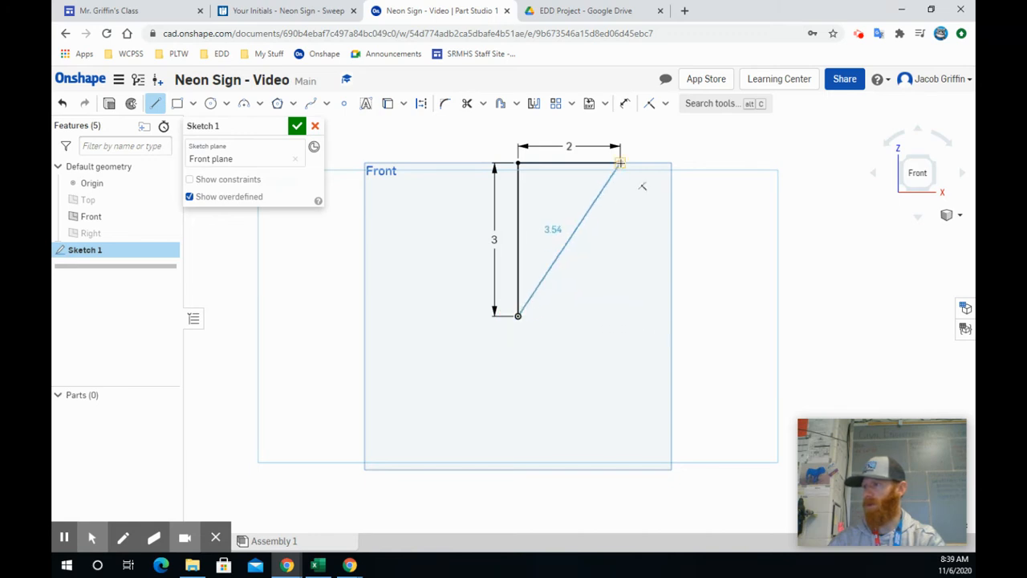
click(619, 317)
key(Escape)
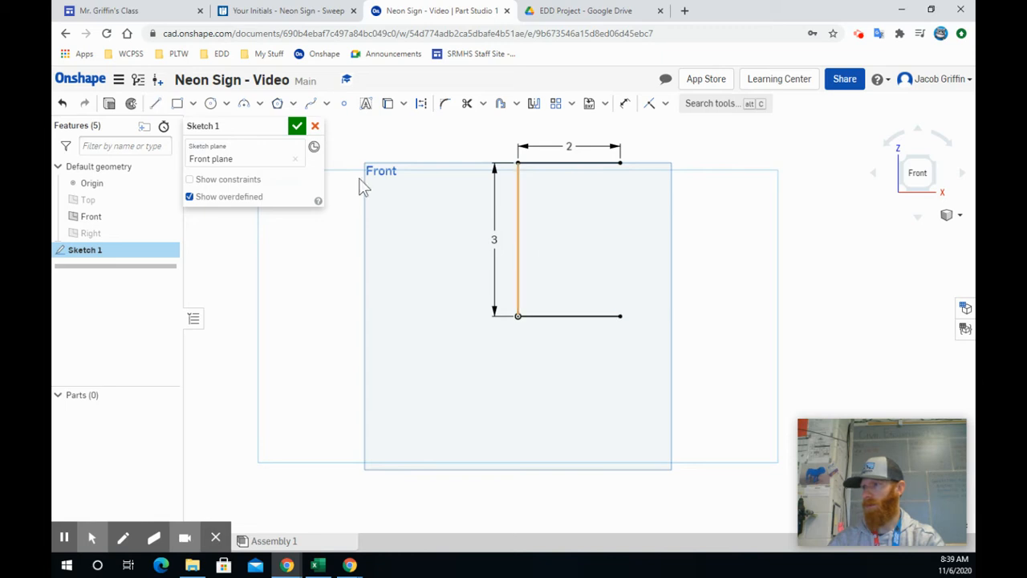
Draw a 1 in horizontal line rightward from the midpoint of the vertical line as the E's middle bar.
click(155, 104)
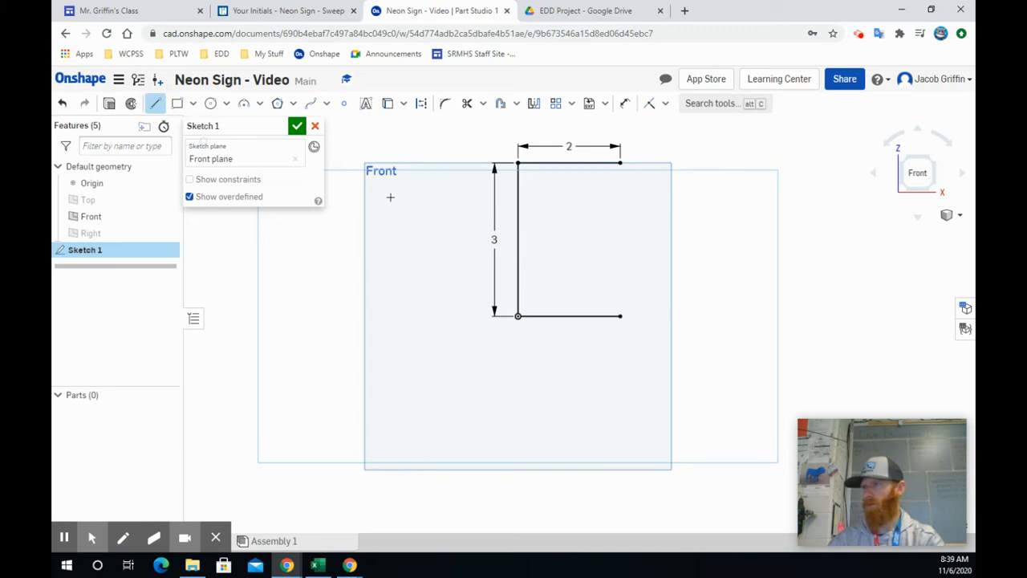
click(518, 240)
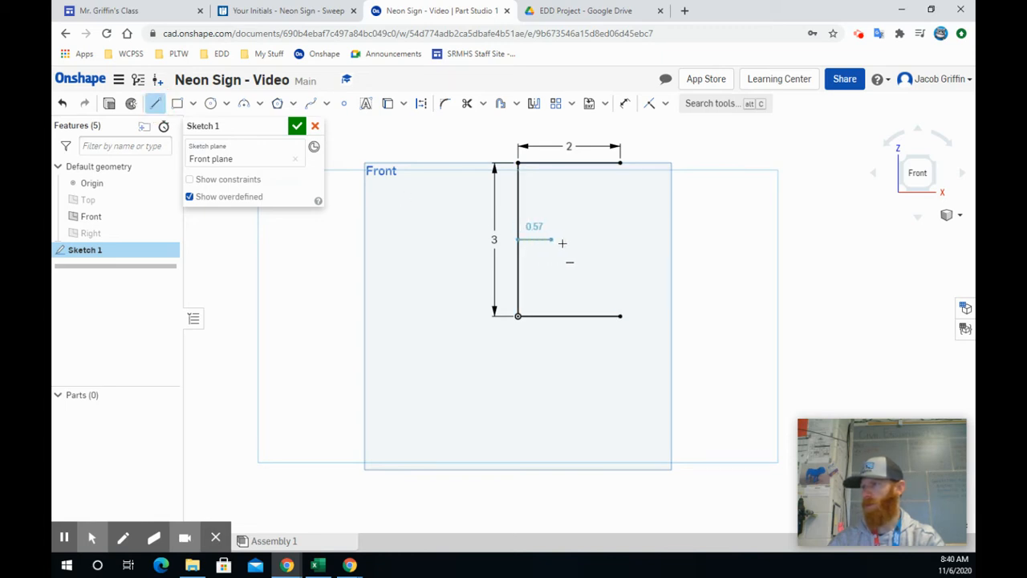
text(1)
key(Return)
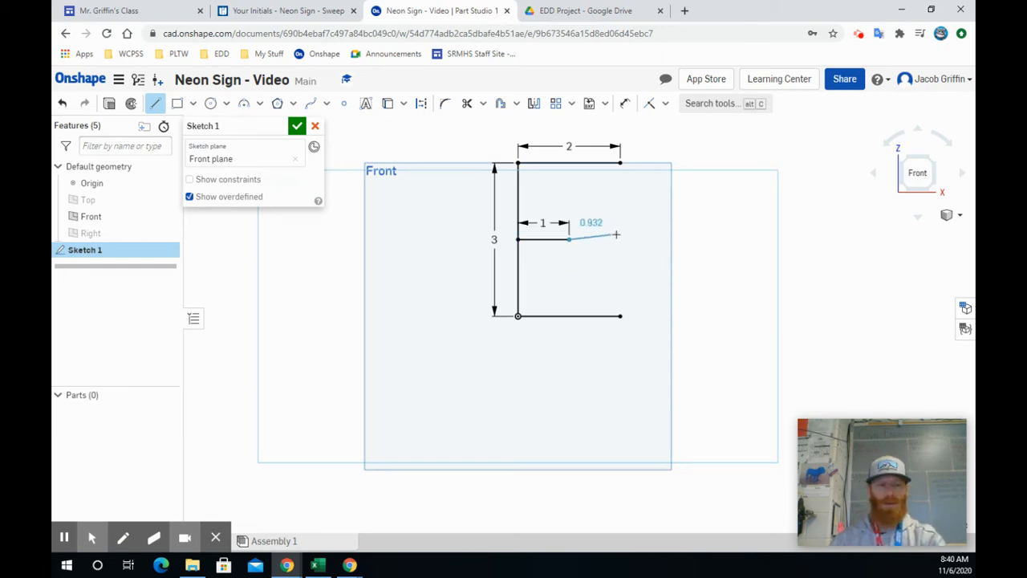
key(Escape)
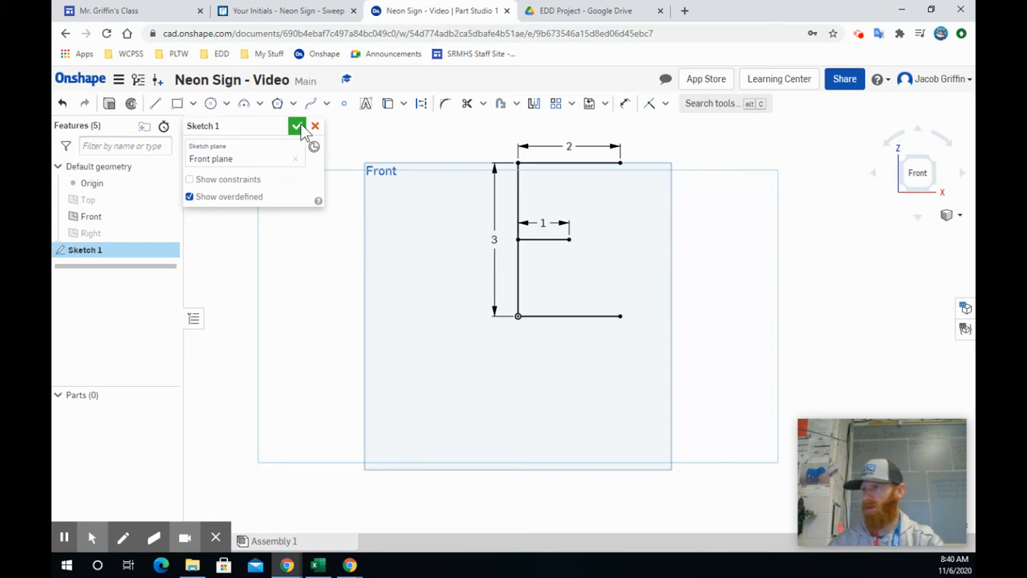
Finish the letter sketch and hide the Front plane and the origin.
click(297, 127)
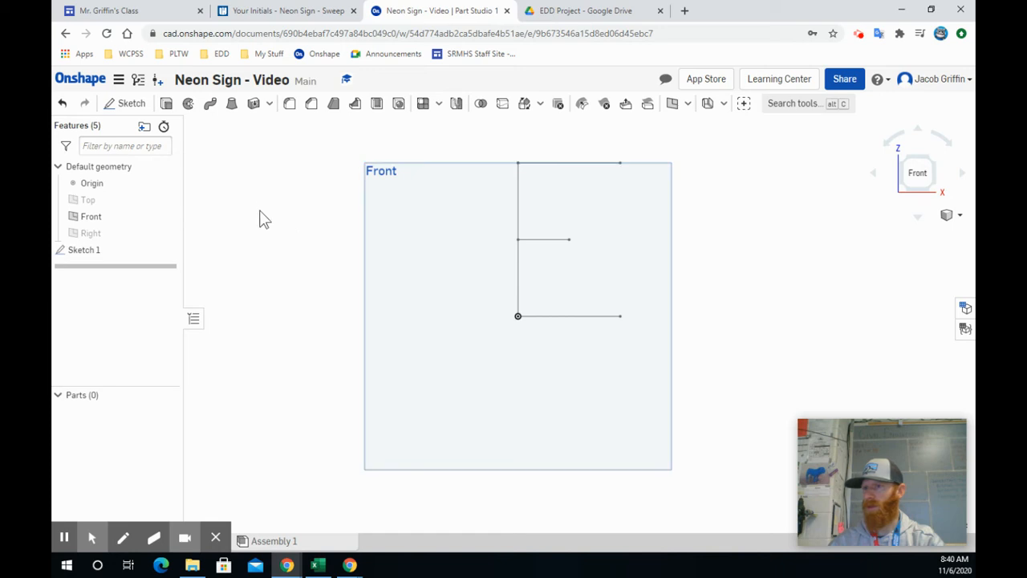
click(166, 218)
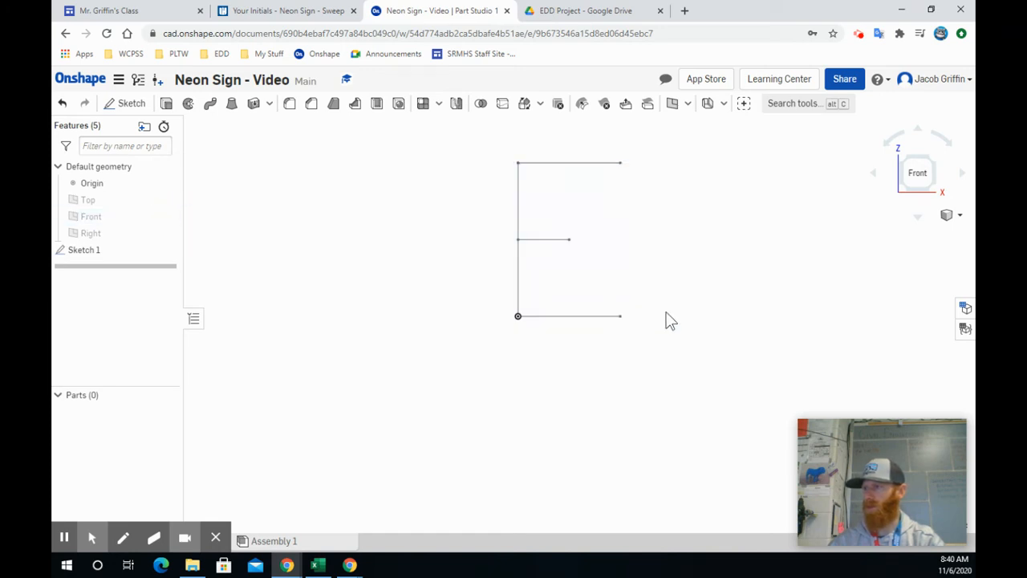
click(166, 183)
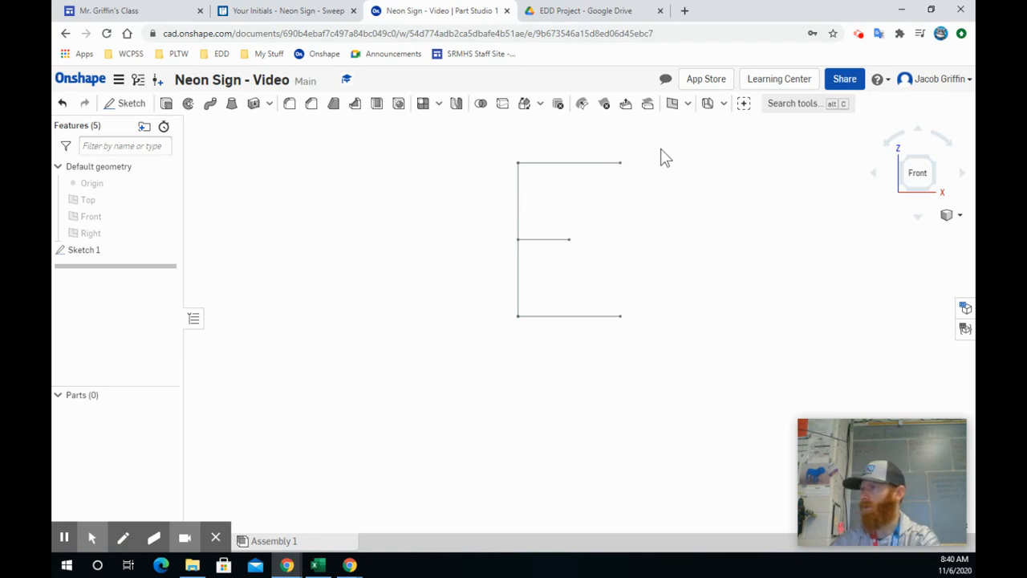
Create a Point normal plane through the free end of the E's upper horizontal line, perpendicular to that line.
click(673, 104)
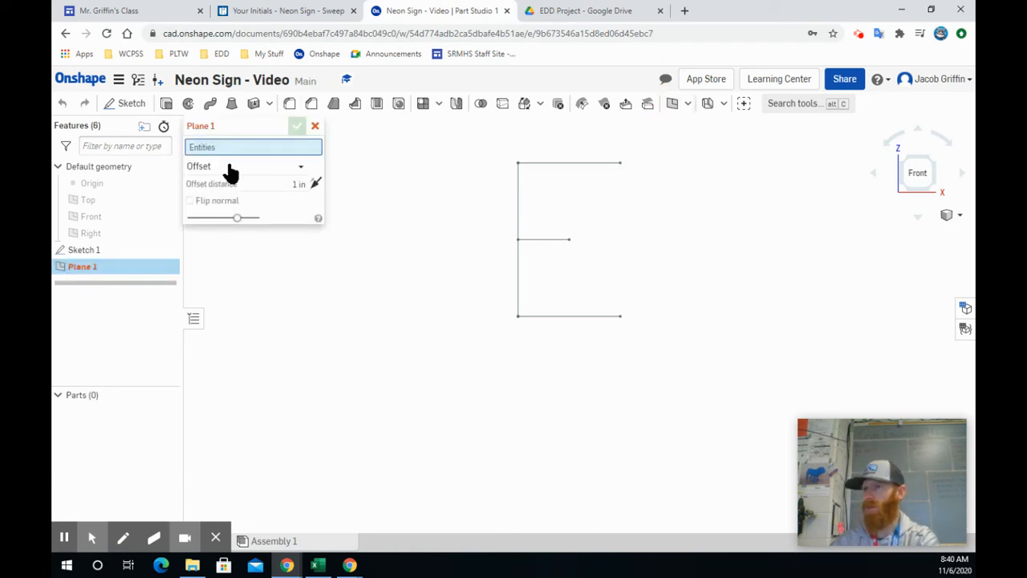
click(302, 166)
click(246, 237)
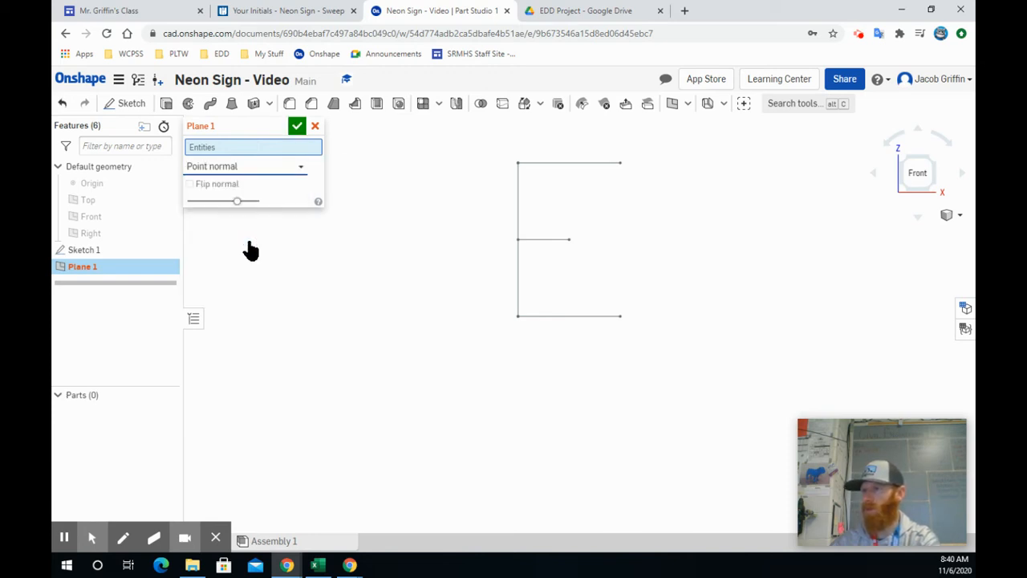
click(934, 163)
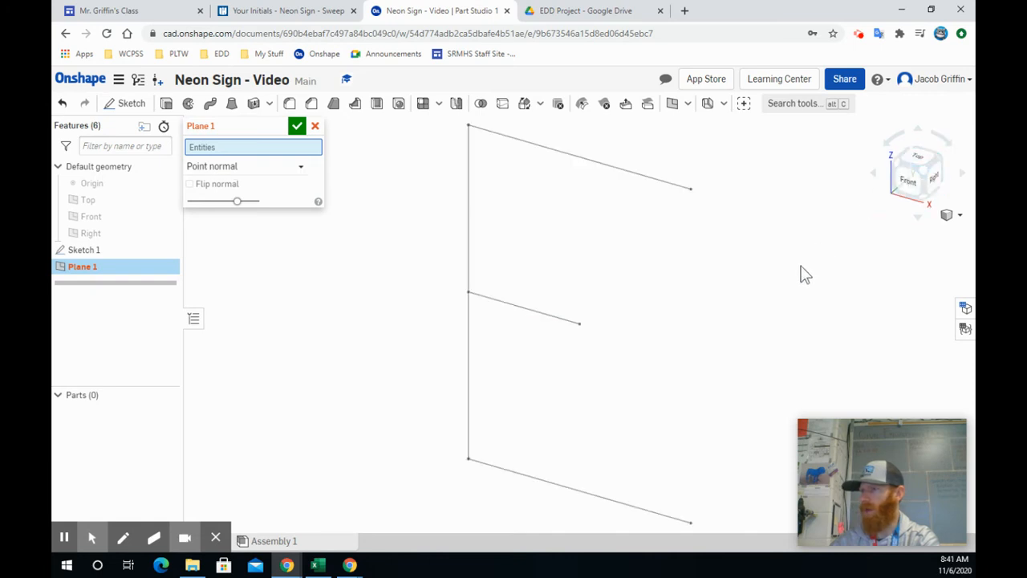
click(692, 191)
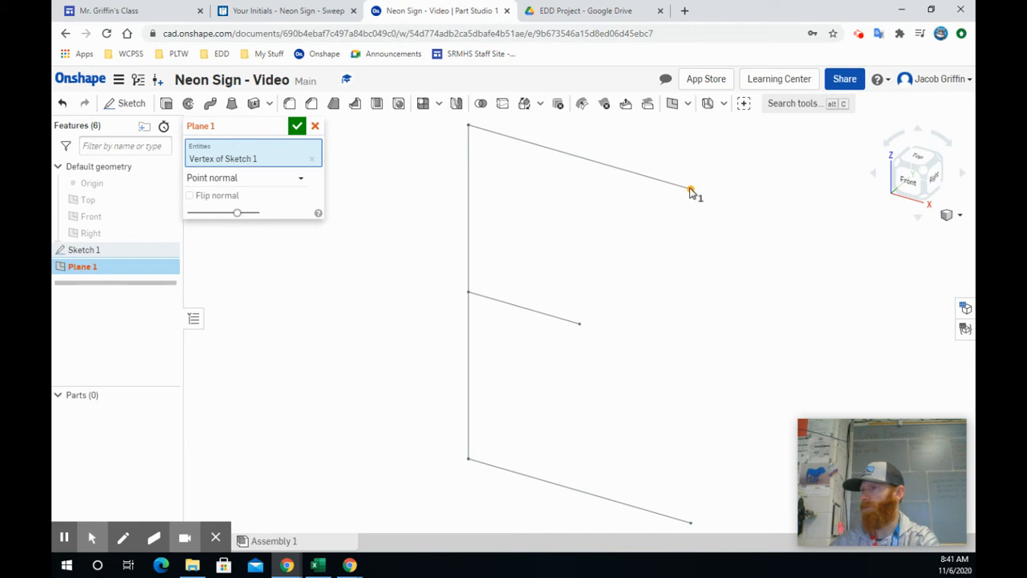
click(632, 177)
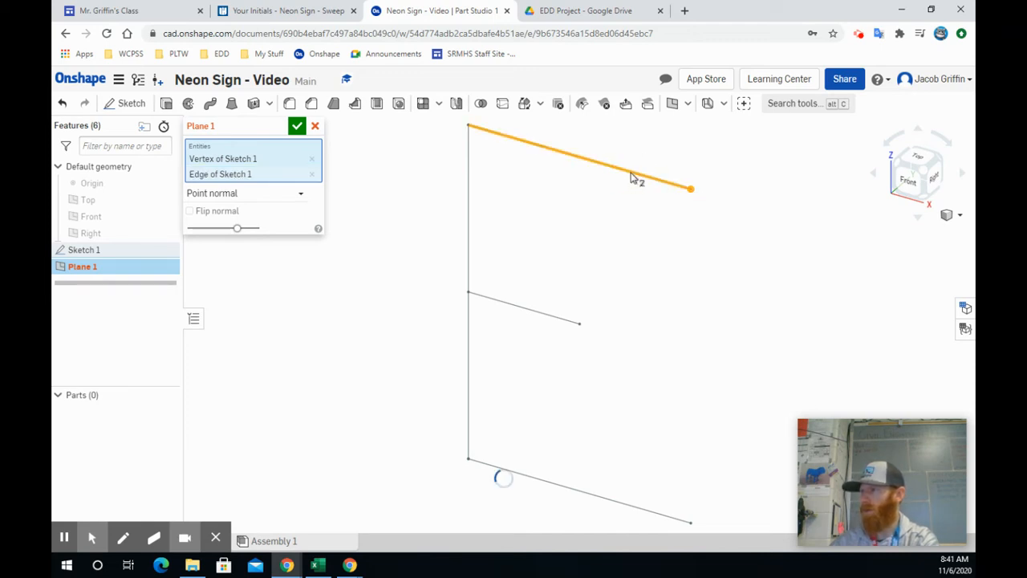
scroll(727, 208, down, 3)
scroll(723, 198, down, 4)
middle_drag(686, 219, 551, 309)
scroll(570, 301, down, 1)
scroll(570, 305, up, 2)
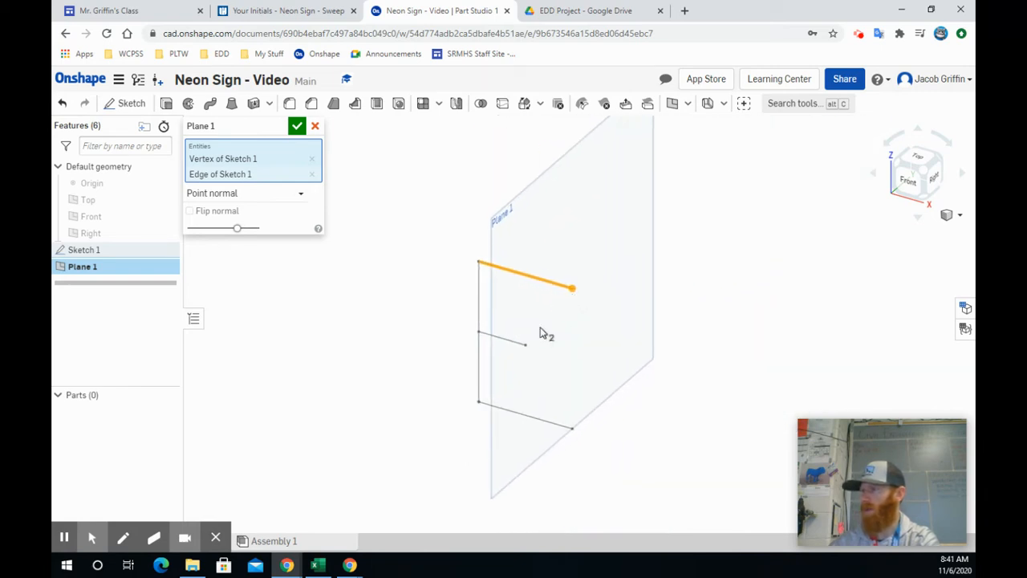
mouse_move(544, 305)
right_down()
mouse_move(583, 326)
mouse_move(557, 305)
mouse_move(560, 277)
right_up()
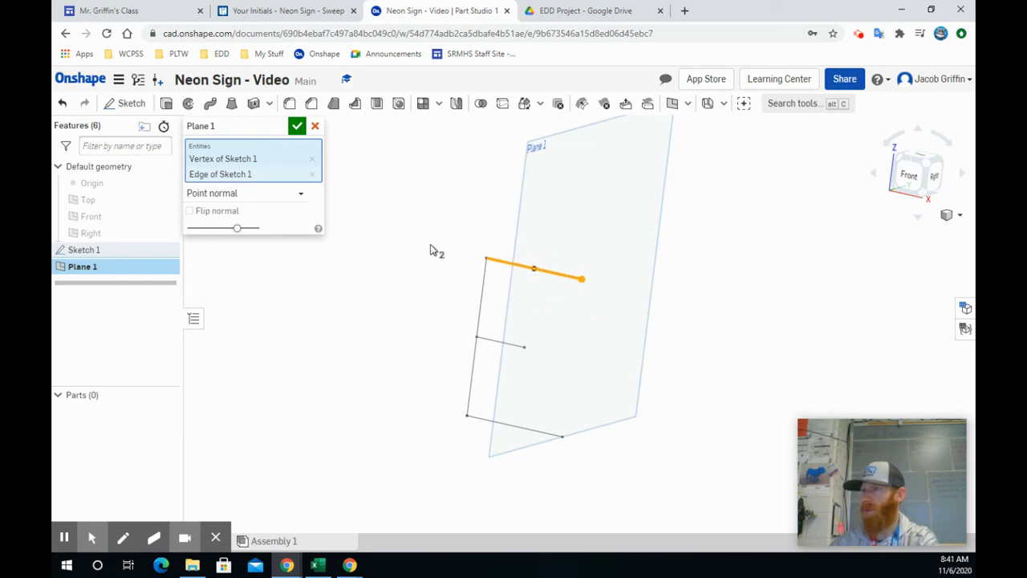
click(297, 126)
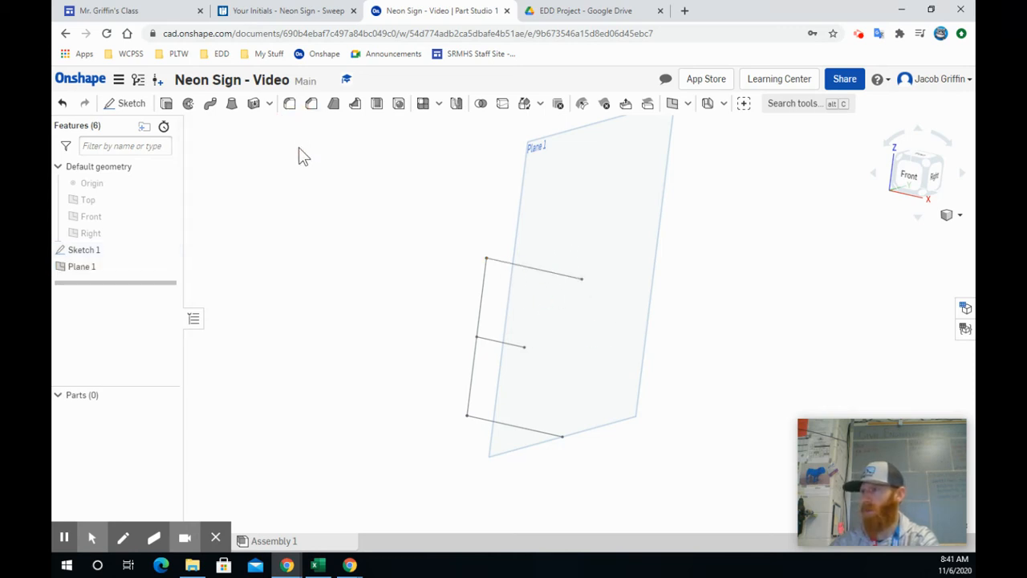
Start a sketch on the new plane at the end of the E's upper bar.
click(123, 105)
click(521, 220)
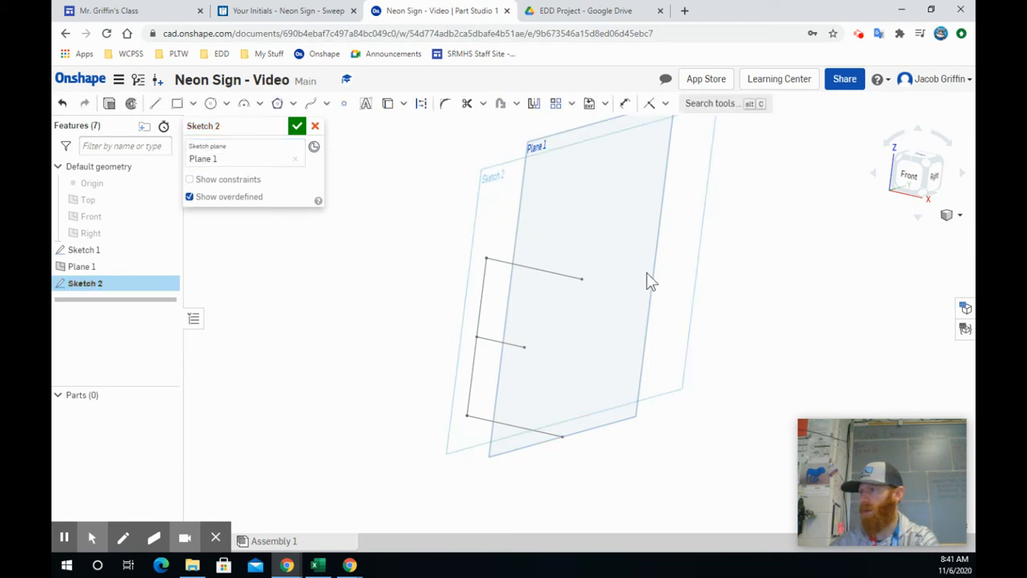
right_click(719, 323)
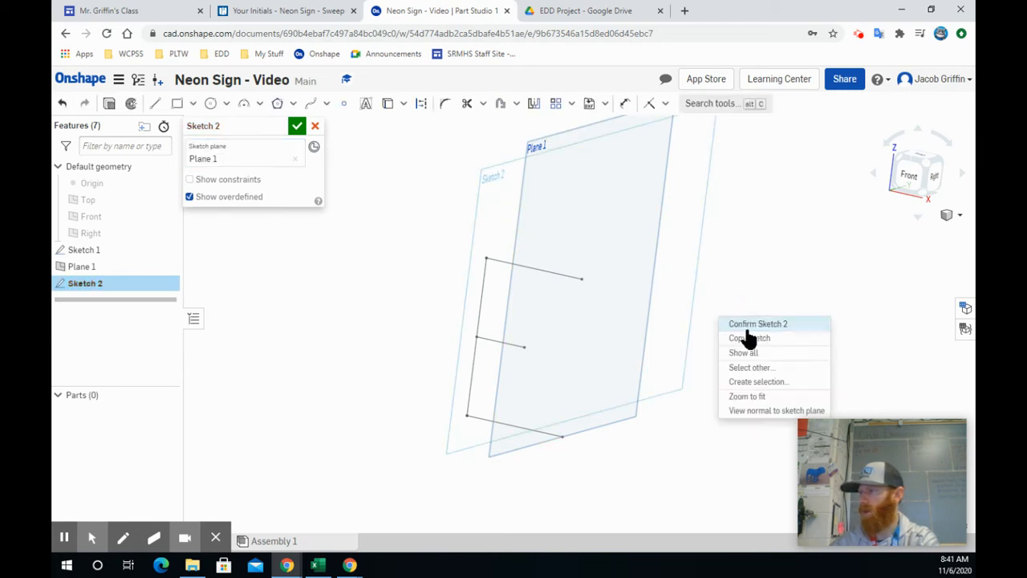
click(761, 416)
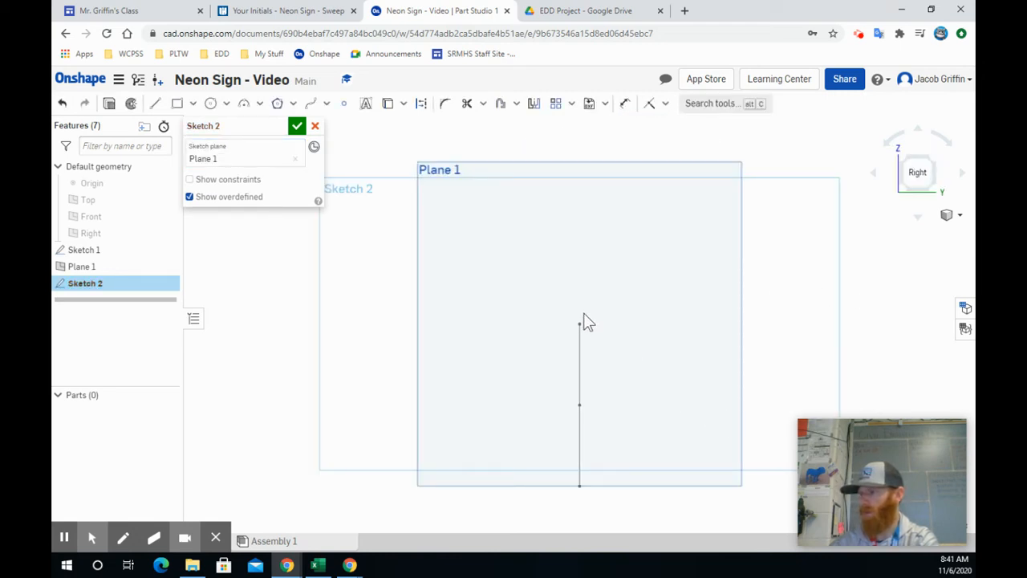
mouse_move(594, 341)
right_down()
mouse_move(626, 350)
mouse_move(610, 347)
mouse_move(619, 356)
right_up()
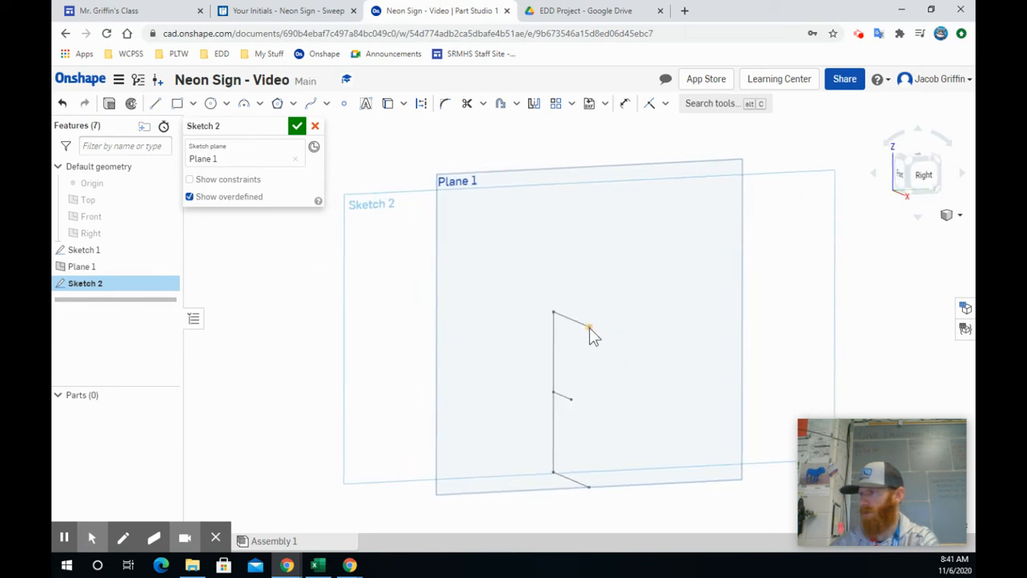
key(n)
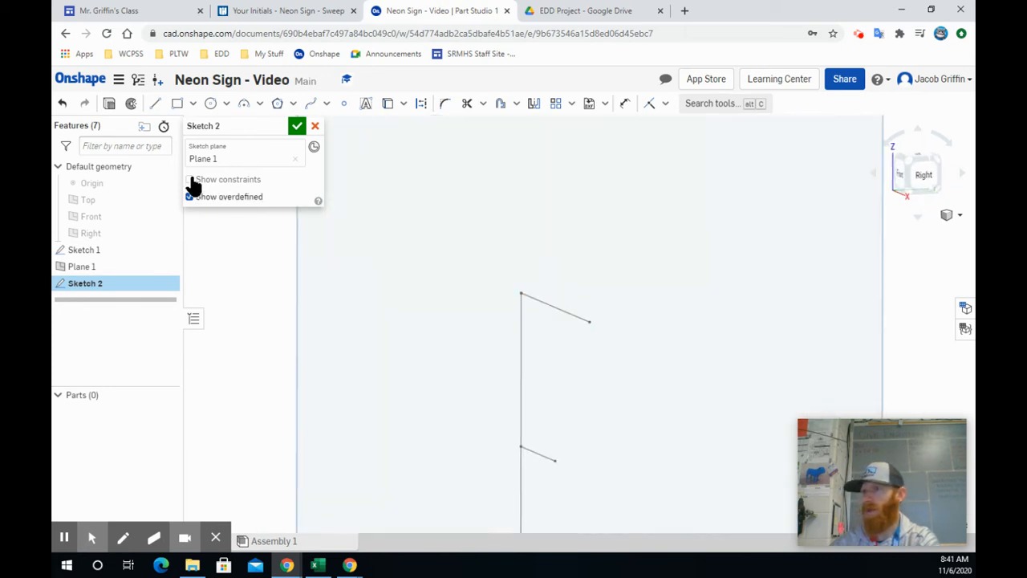
Draw a 0.25 in diameter circle centred on the free end of the E's upper line, finish the sketch and hide Plane 1.
click(211, 105)
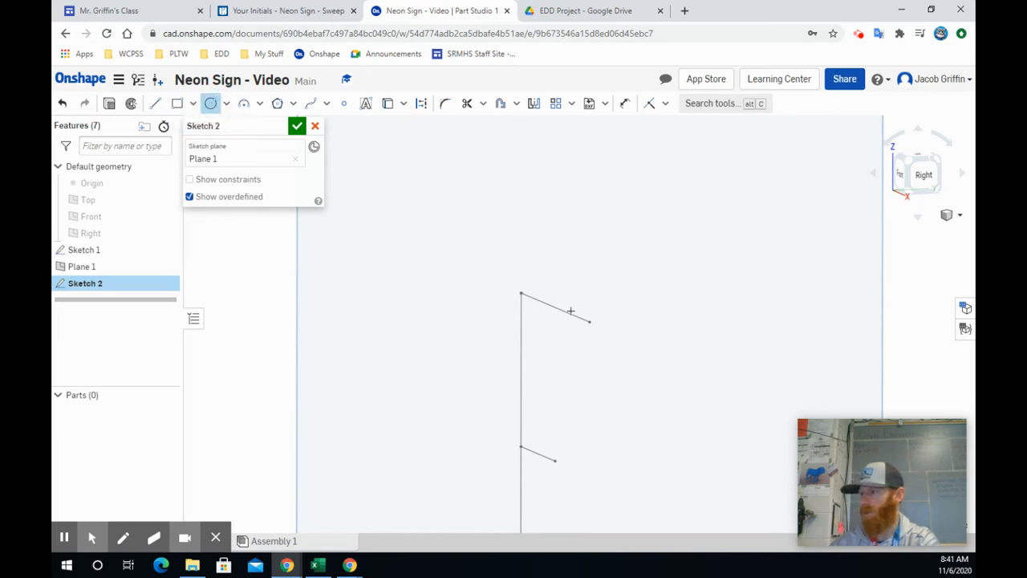
click(589, 322)
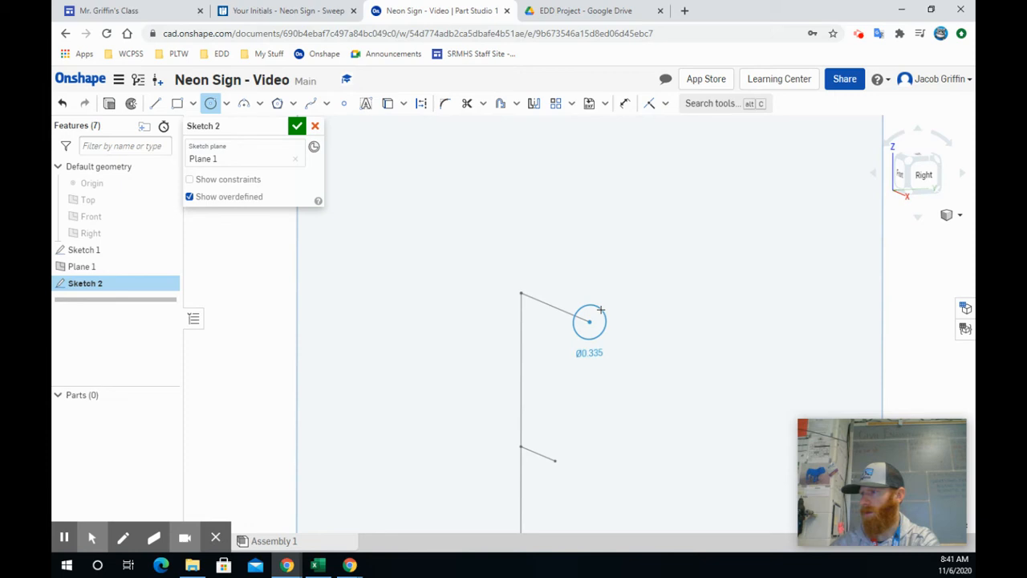
click(601, 310)
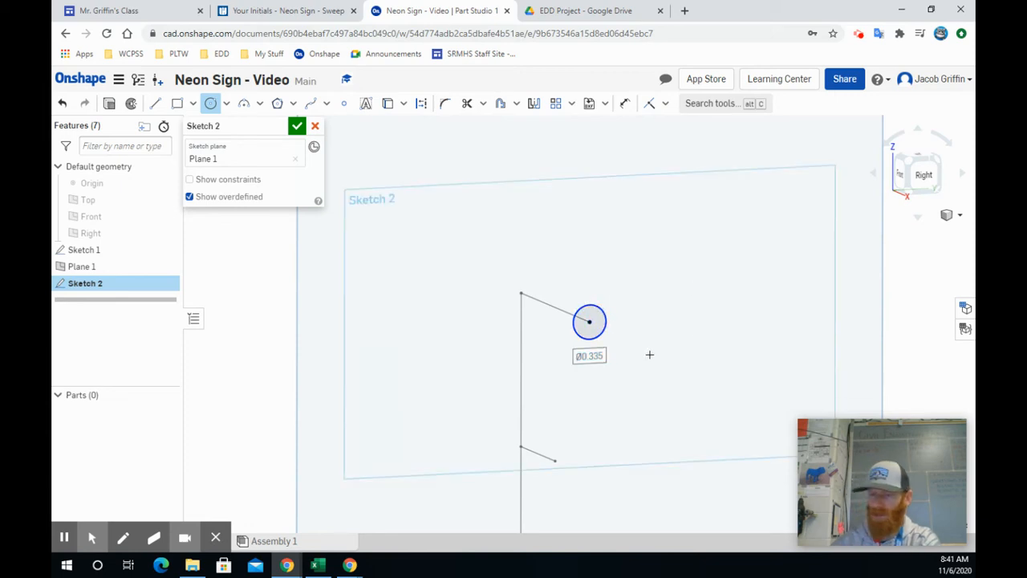
text(25)
key(Return)
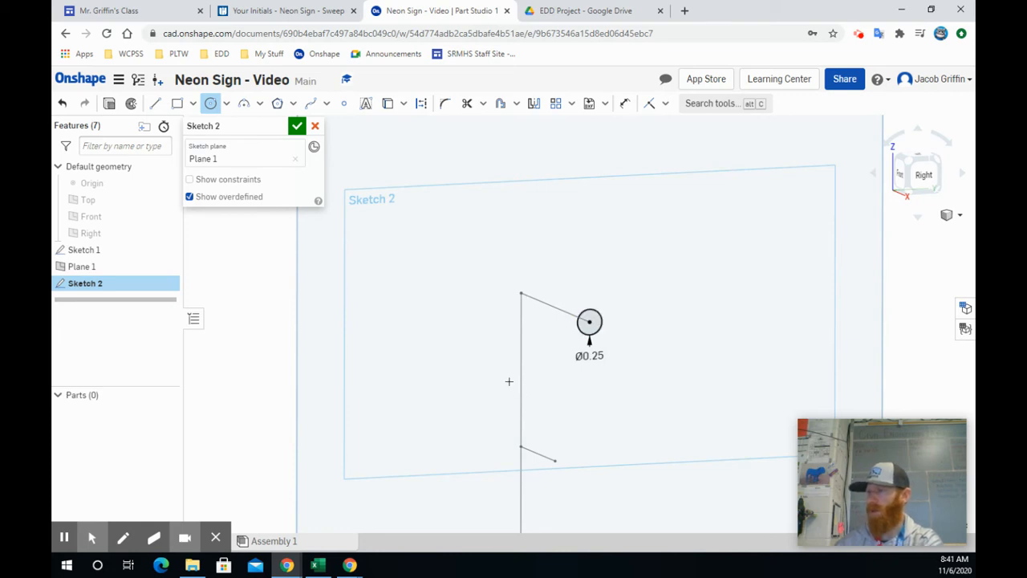
click(297, 126)
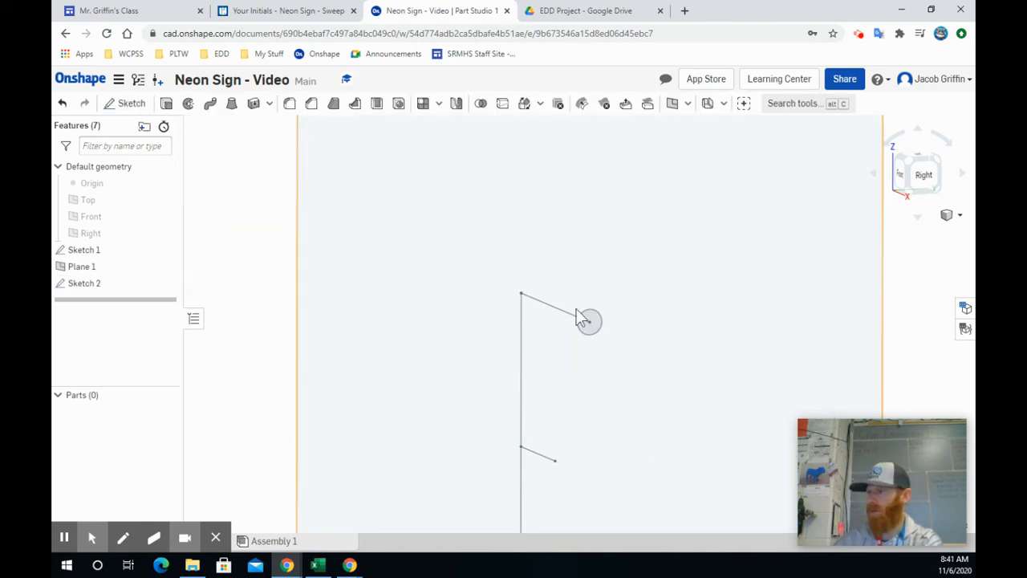
click(167, 268)
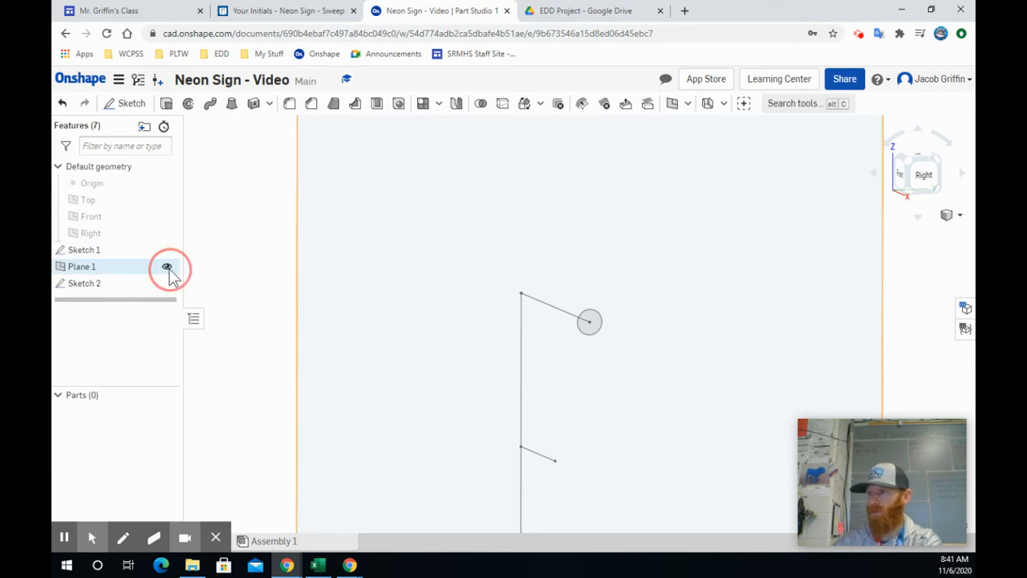
Sweep the circle as a new solid along the E's upper, vertical and lower lines, leaving the middle bar out of the path.
click(911, 171)
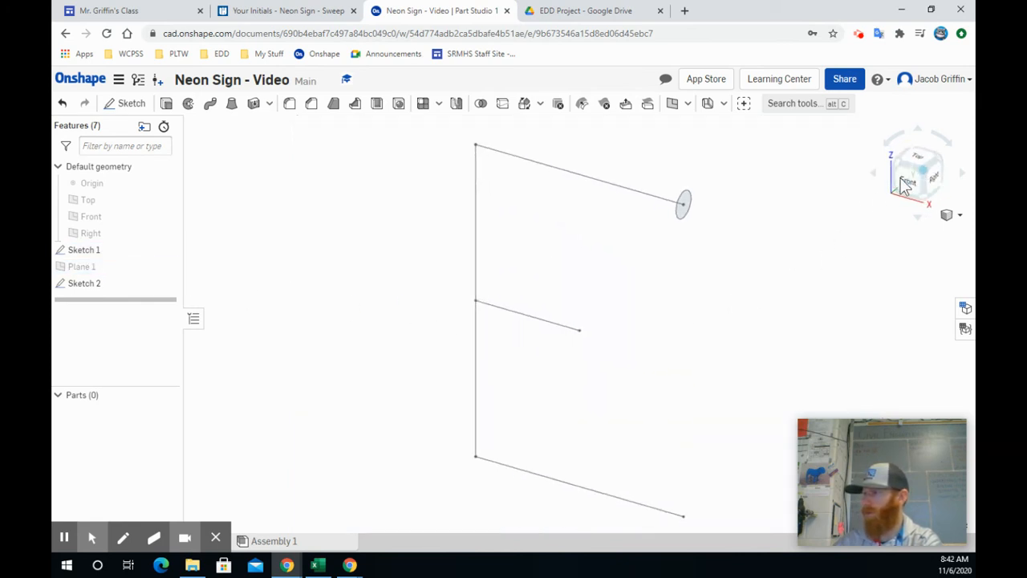
click(211, 105)
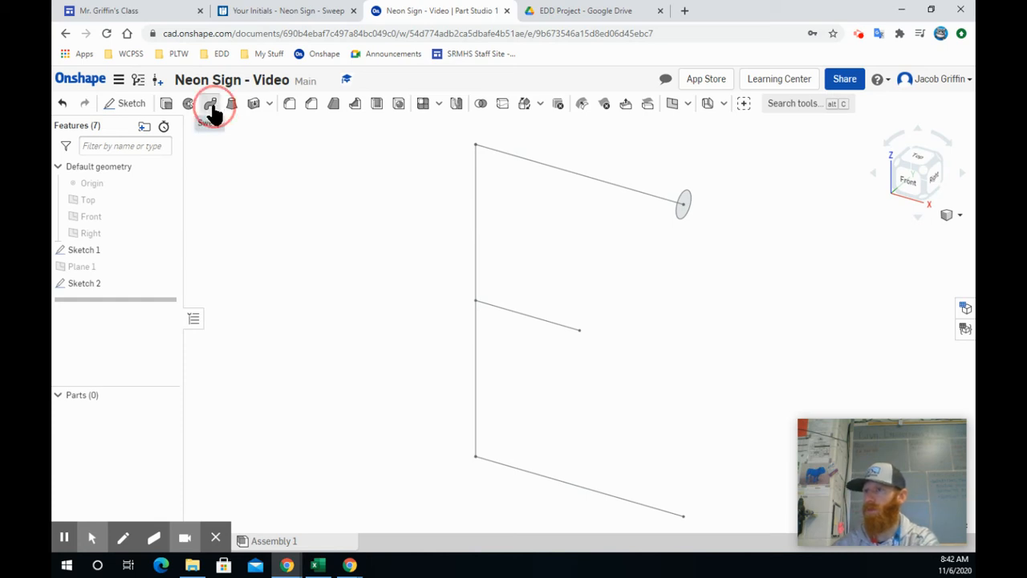
click(684, 203)
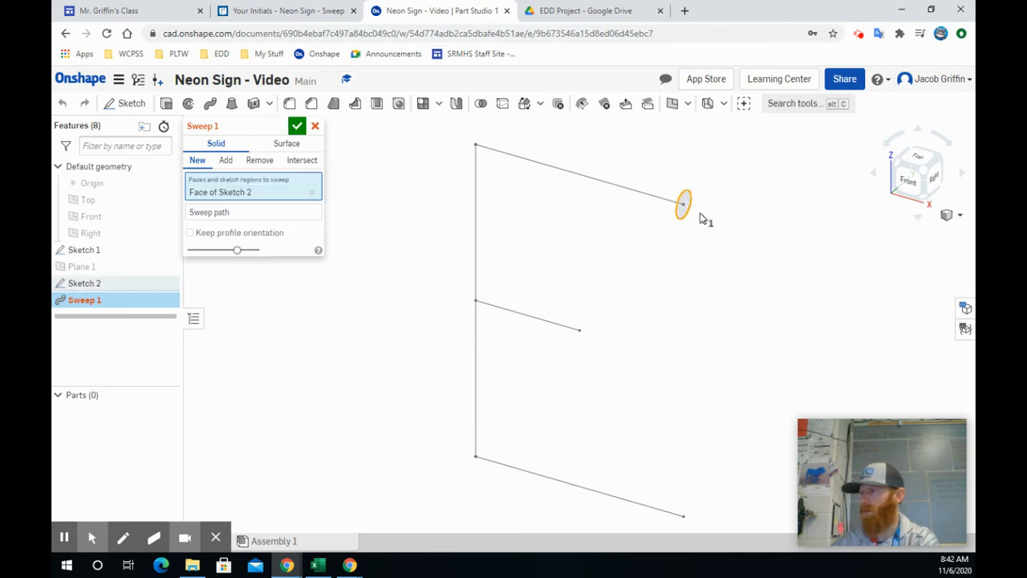
click(259, 212)
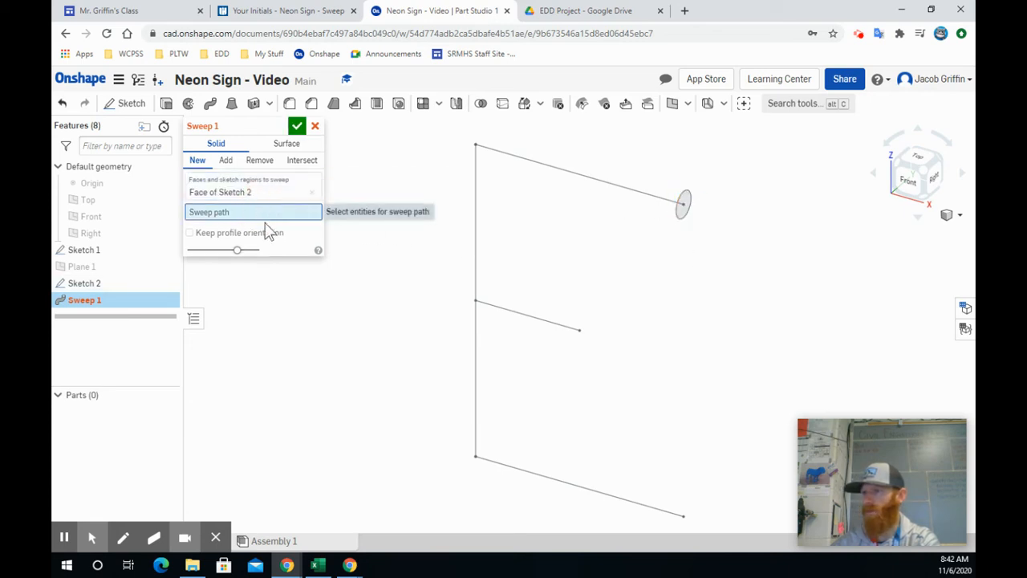
click(105, 253)
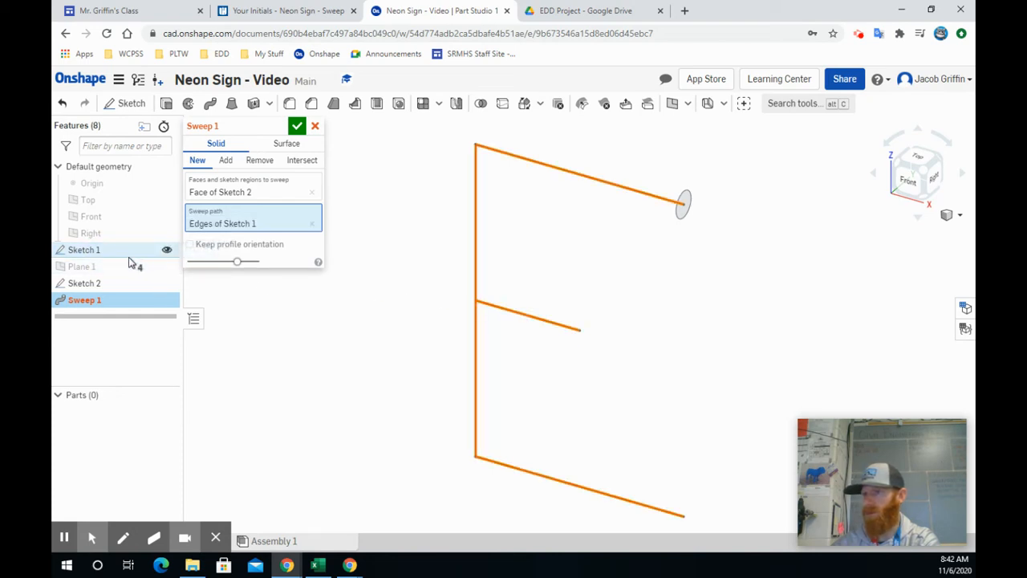
click(312, 224)
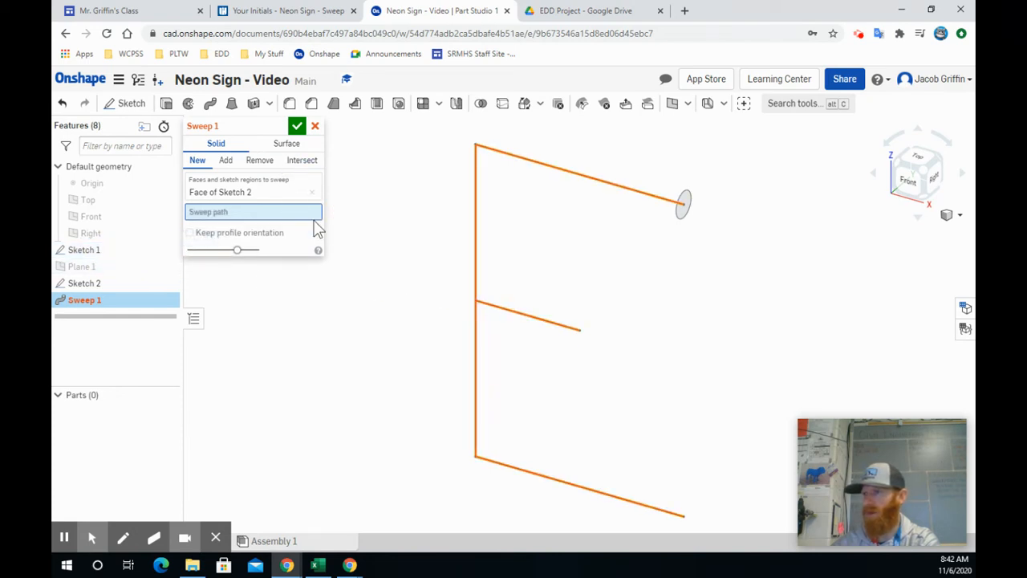
click(586, 181)
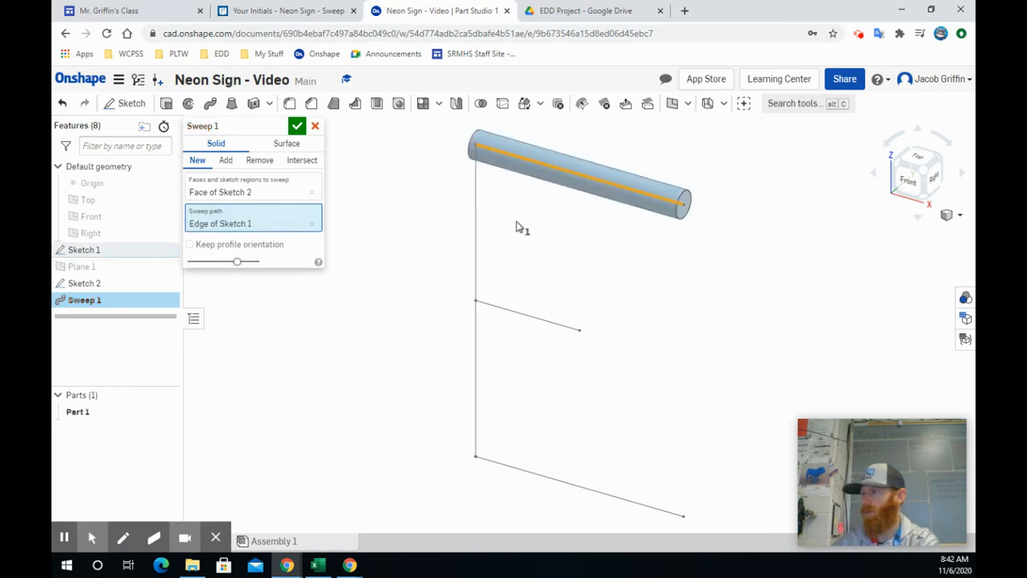
click(478, 232)
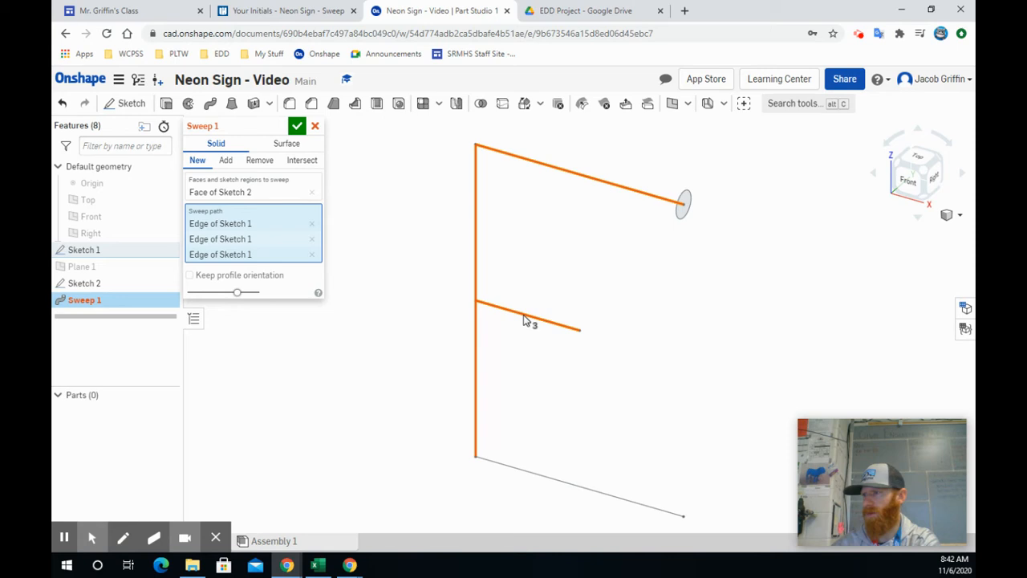
click(319, 257)
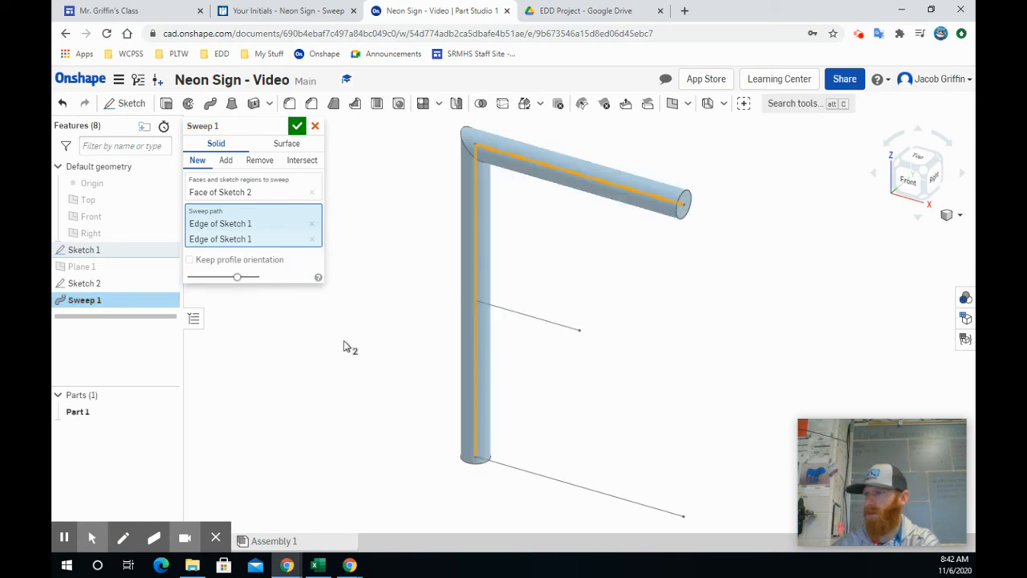
click(555, 480)
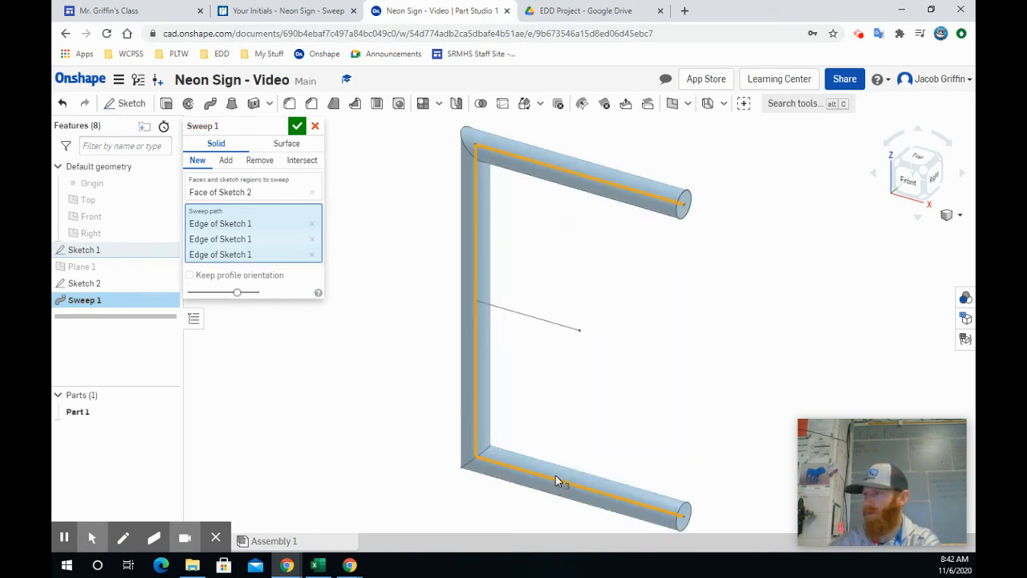
click(296, 127)
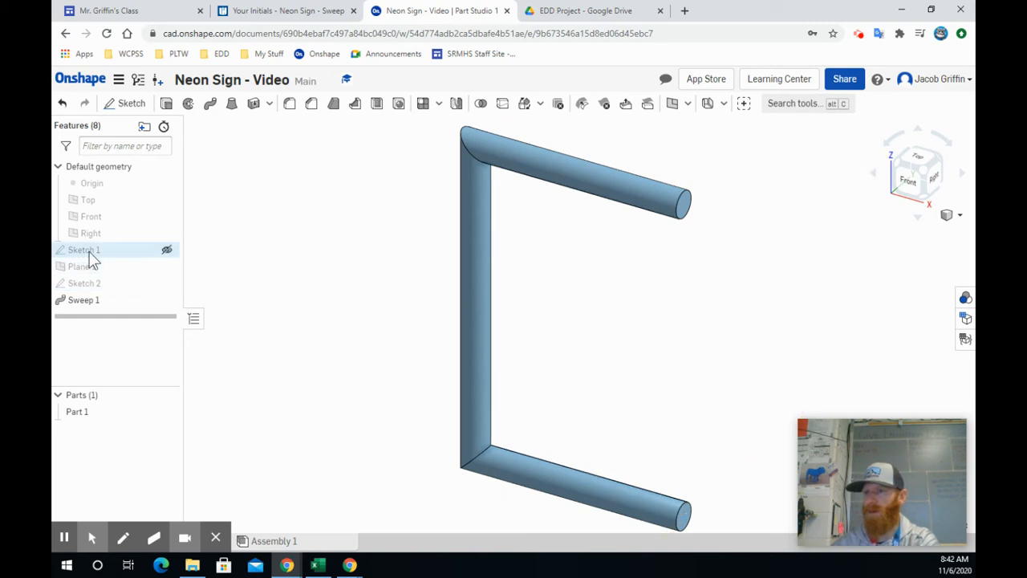
Show the letter sketch and create a Point normal plane through the middle bar's free end, perpendicular to that bar.
click(167, 251)
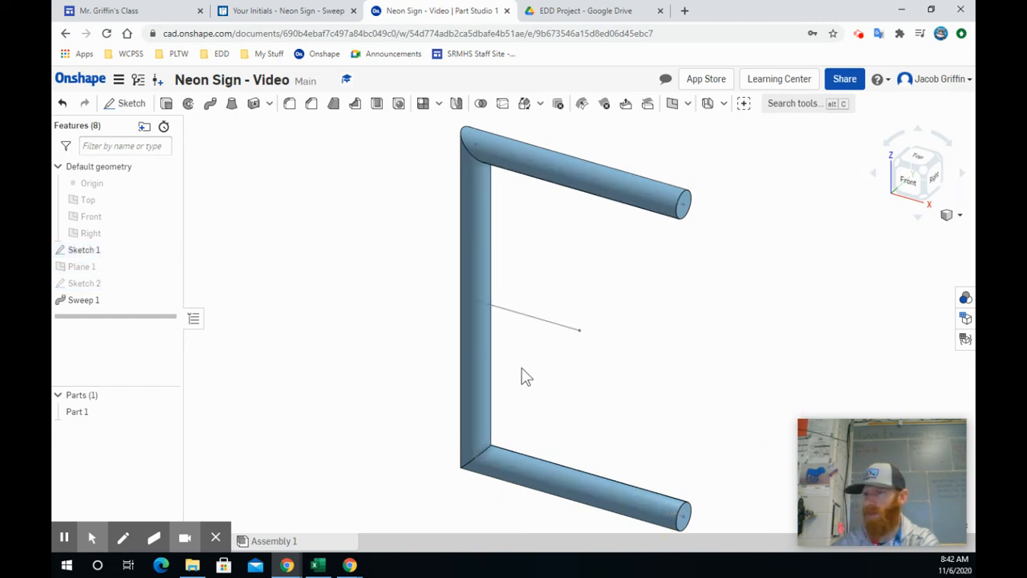
click(672, 107)
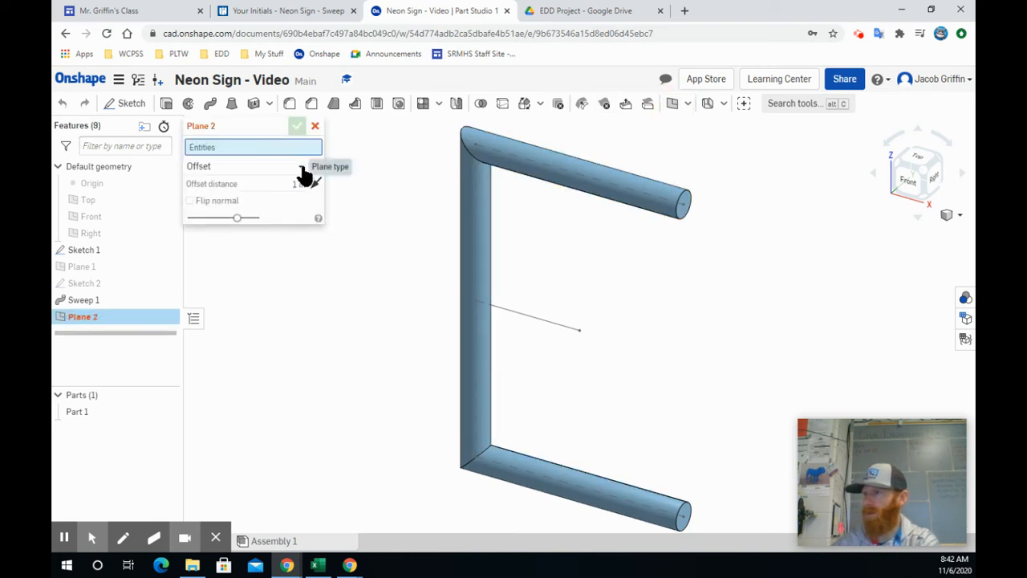
click(302, 168)
click(241, 233)
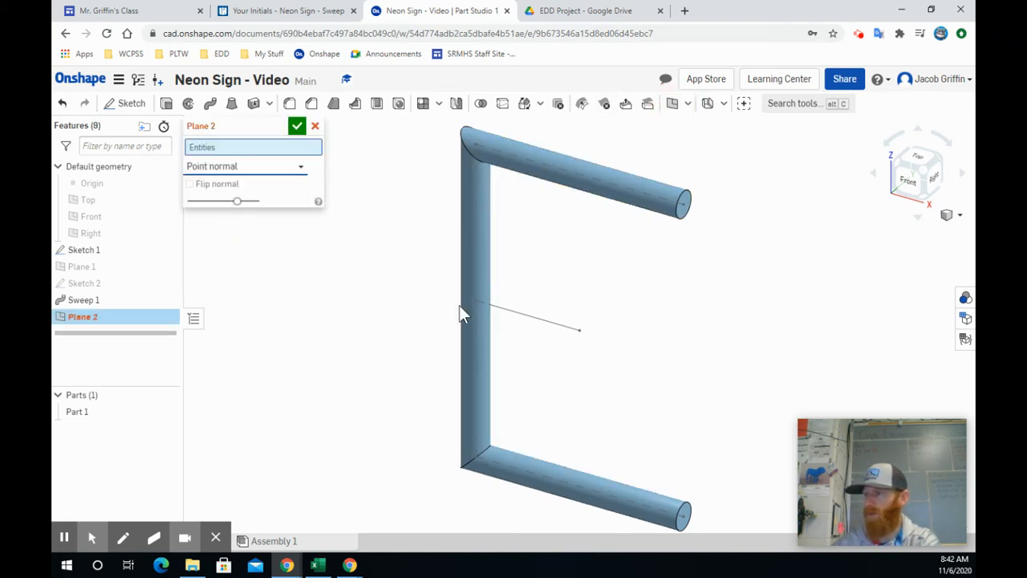
click(580, 329)
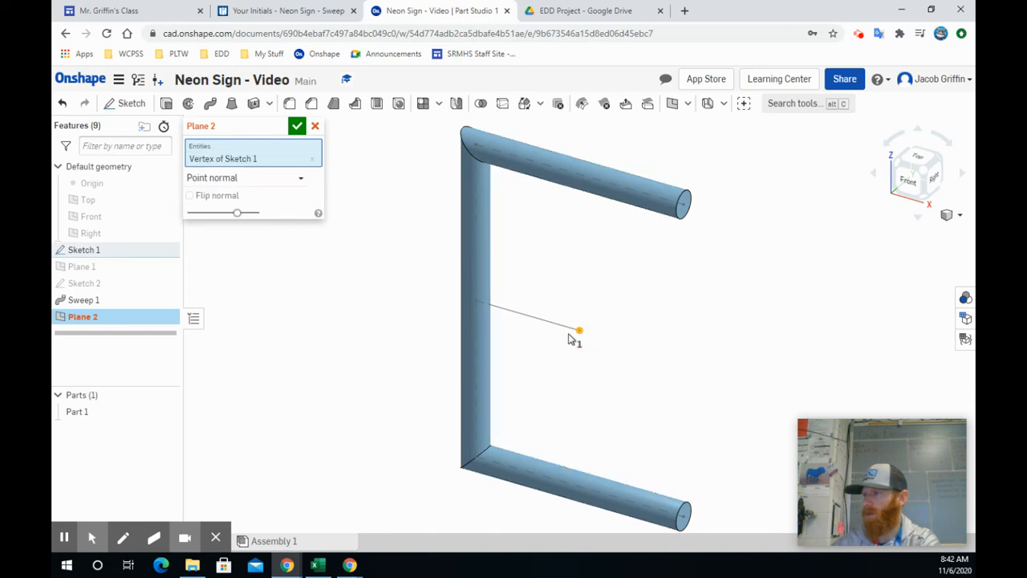
click(561, 325)
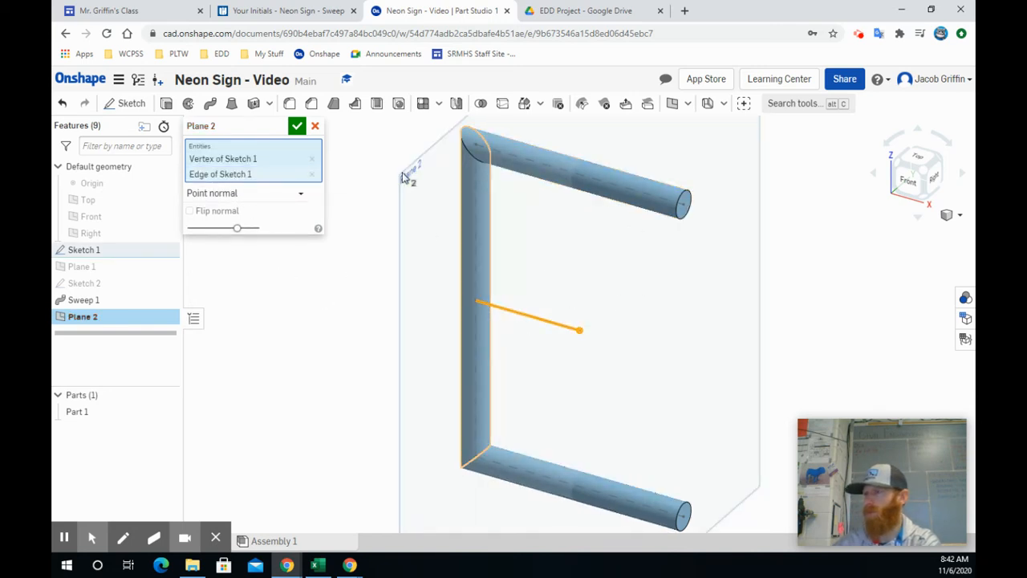
click(299, 129)
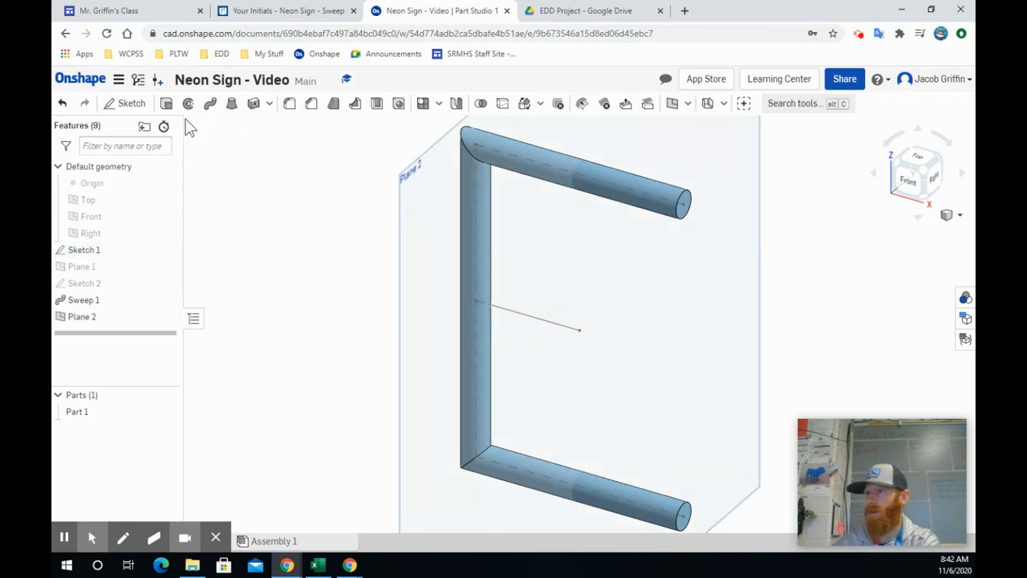
Sketch a 0.25 in diameter circle on Plane 2, centred on the middle bar's free end, and finish the sketch.
click(128, 105)
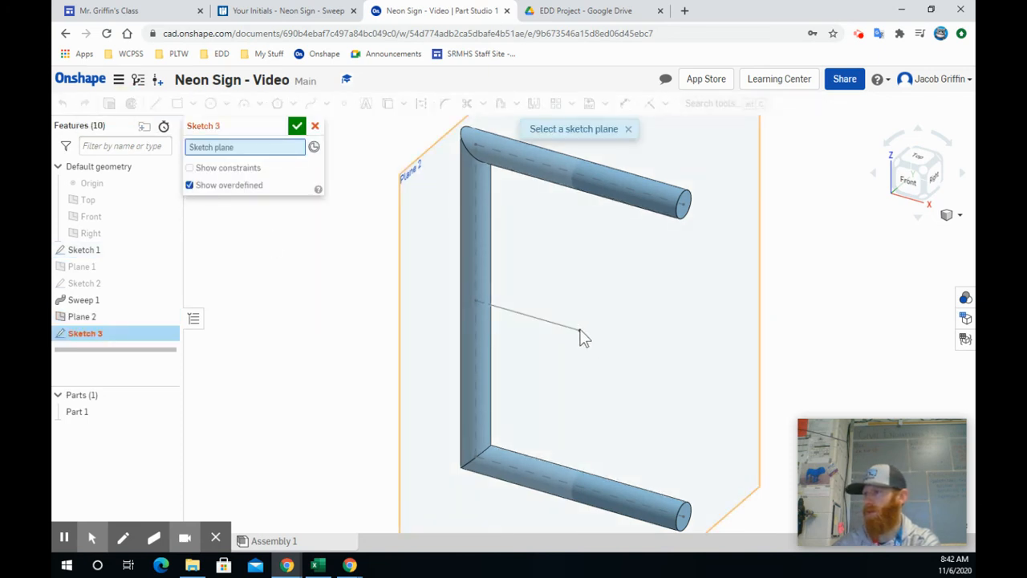
click(412, 186)
click(210, 104)
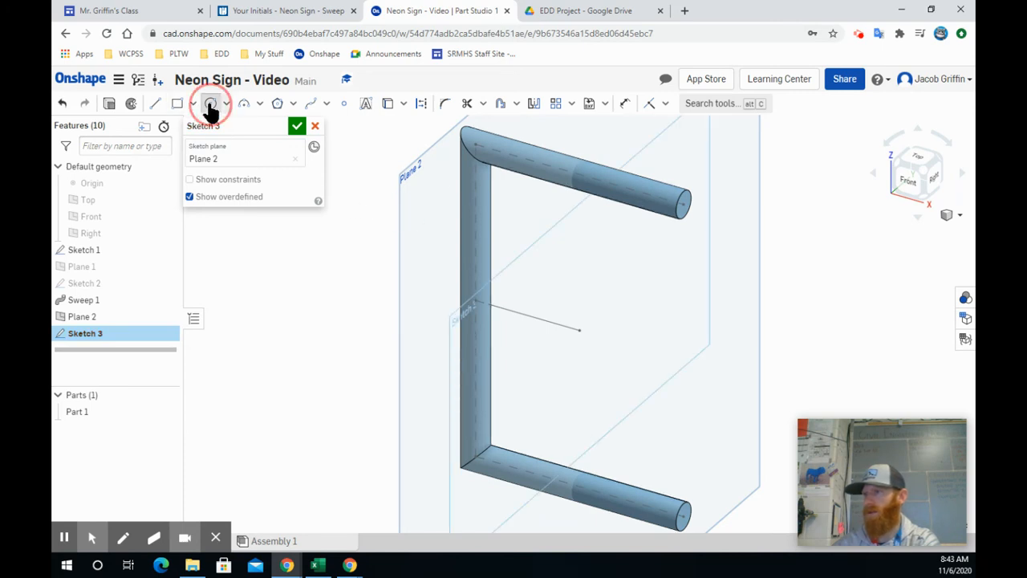
click(581, 332)
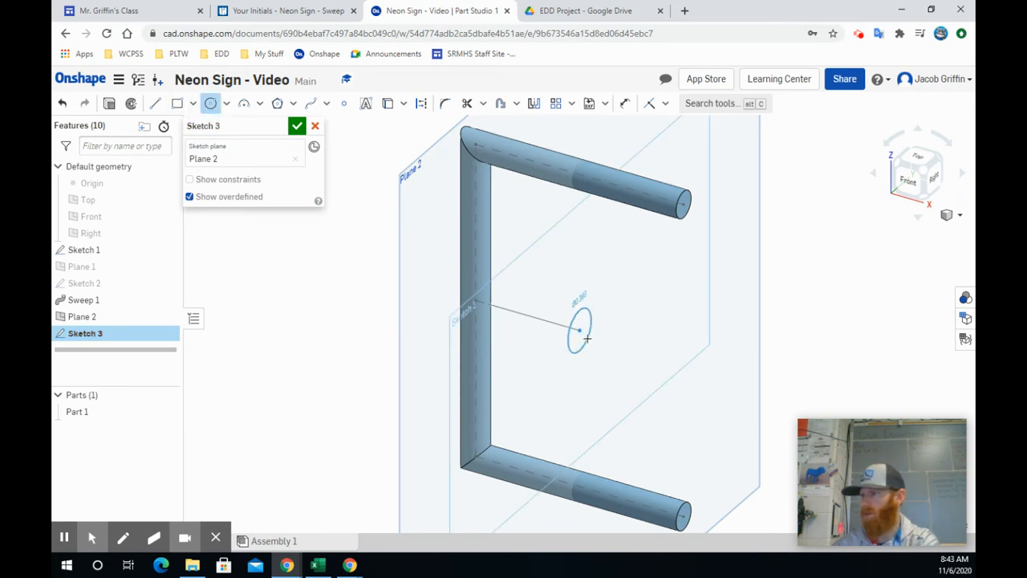
text(0.25)
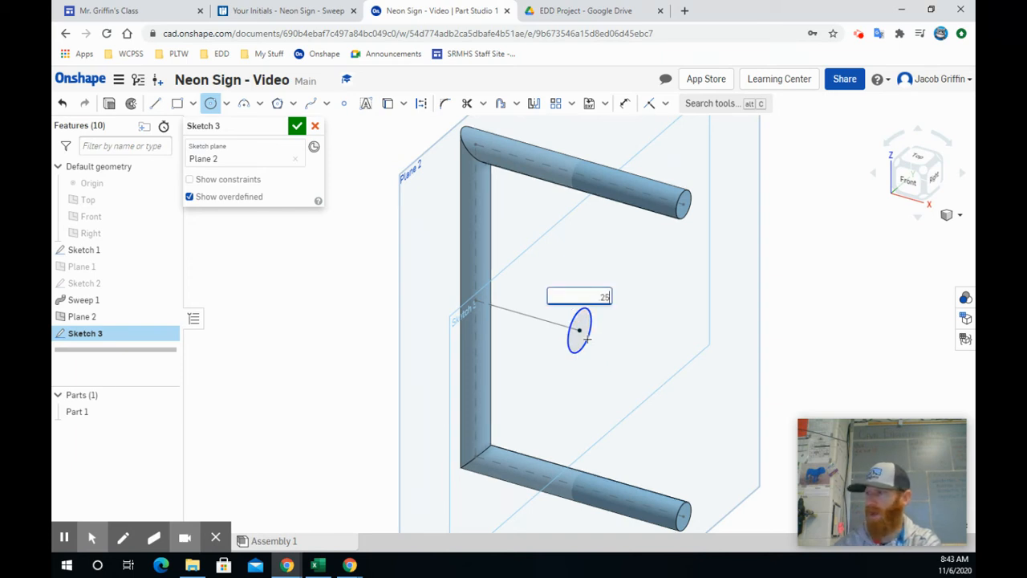
key(Return)
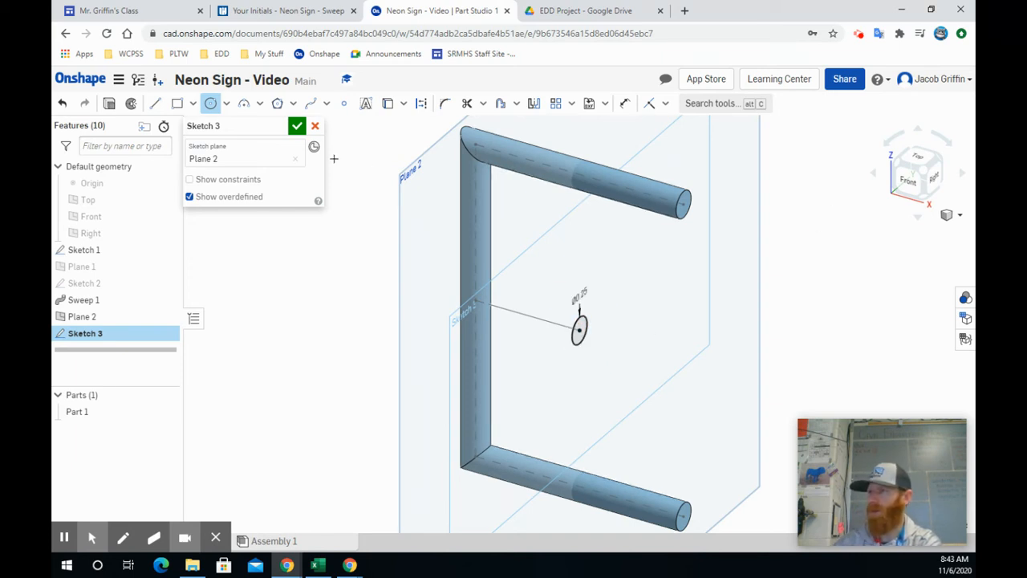
click(297, 127)
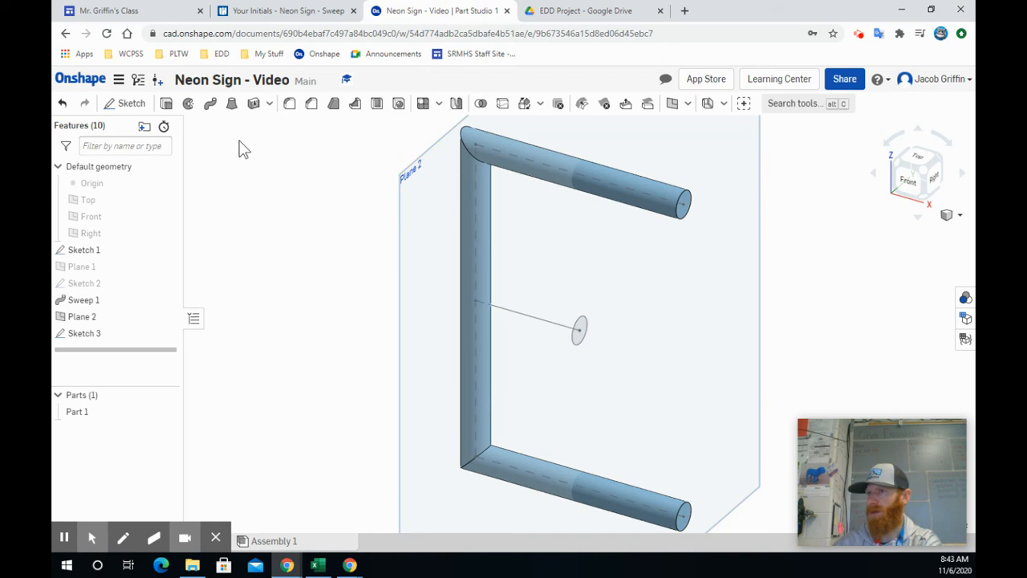
Sweep the new circle along the E's middle bar, adding it to Part 1, and hide Plane 2 and Sketch 1.
click(211, 105)
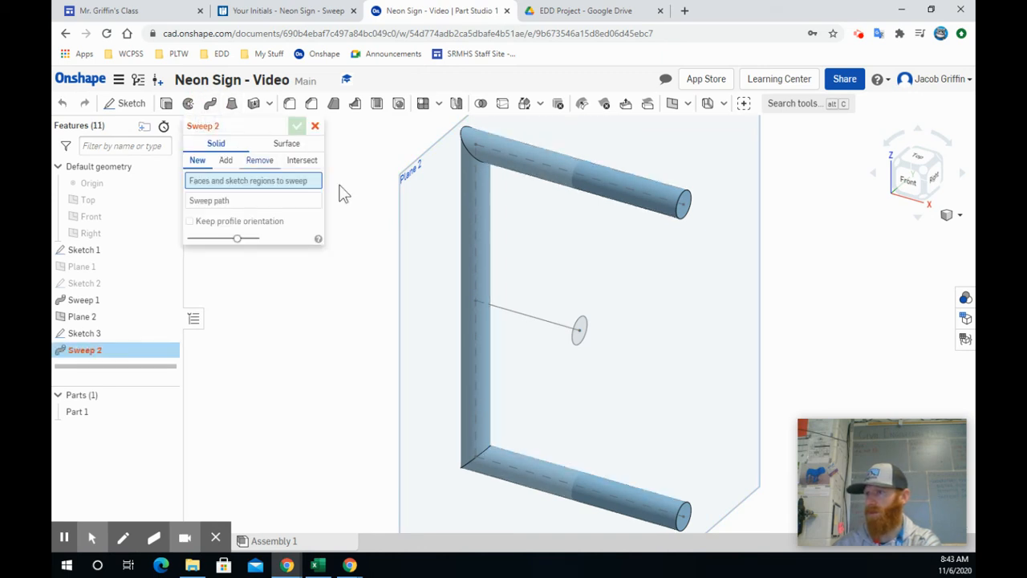
click(581, 328)
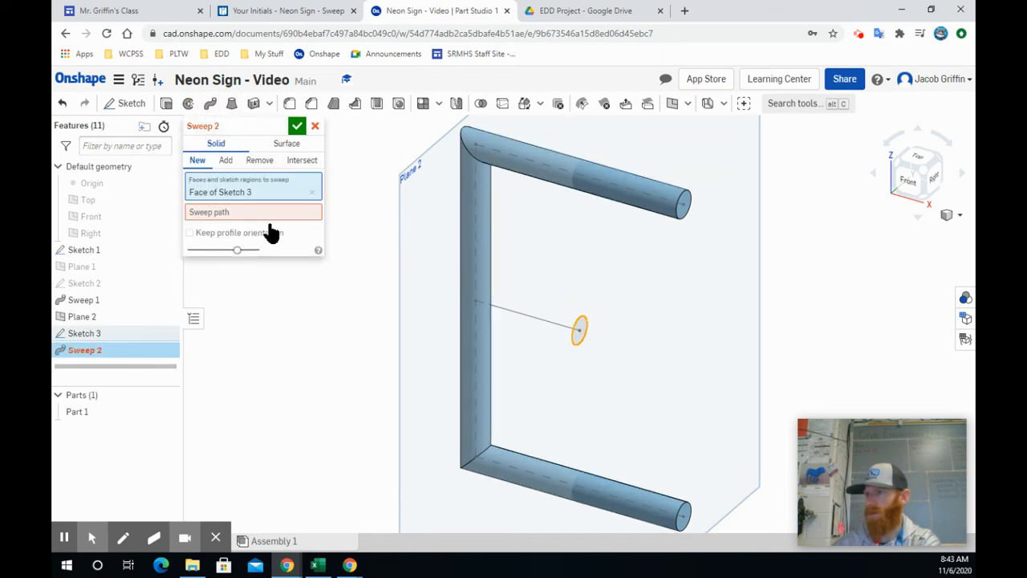
click(251, 213)
click(530, 325)
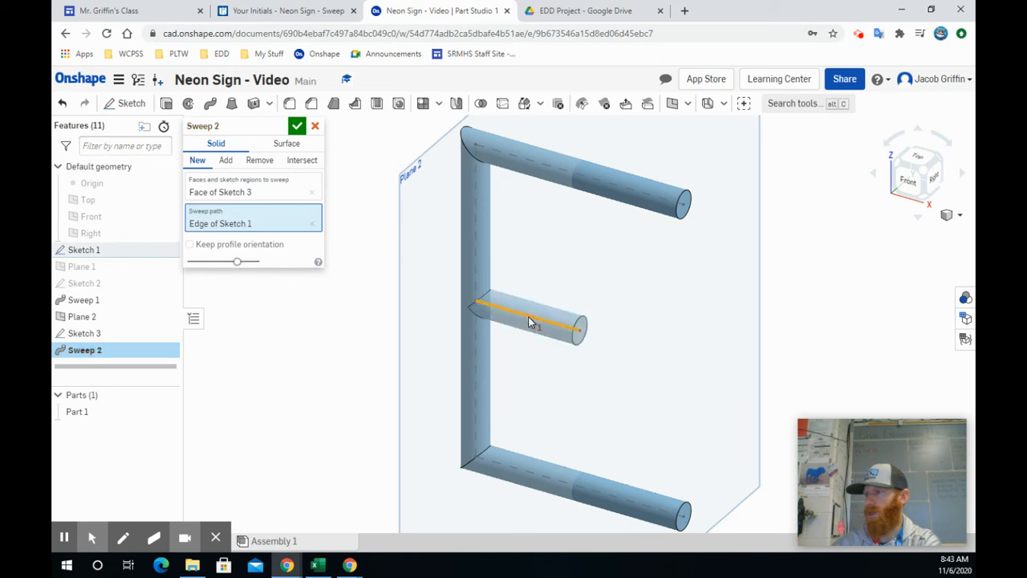
click(298, 128)
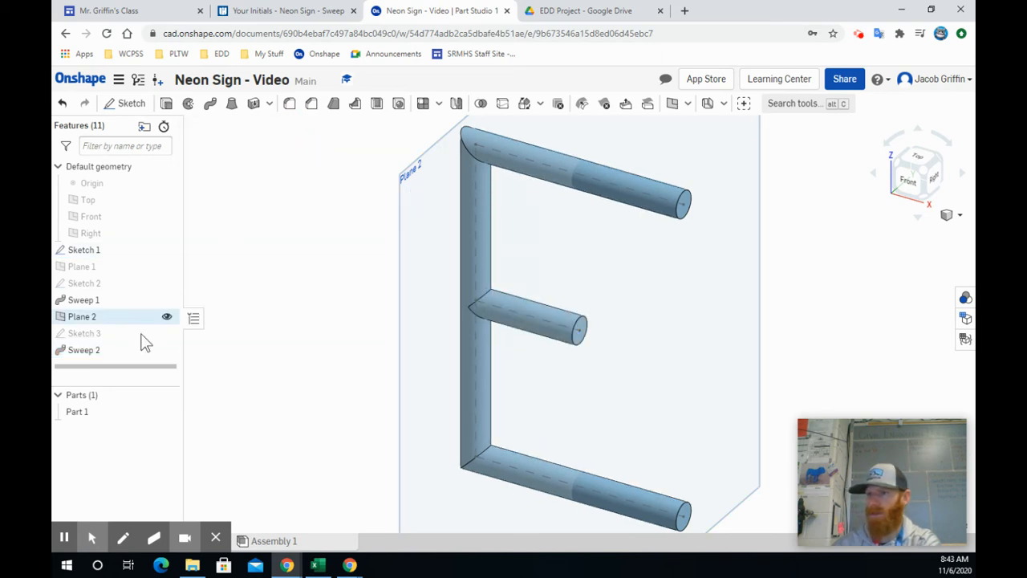
click(166, 317)
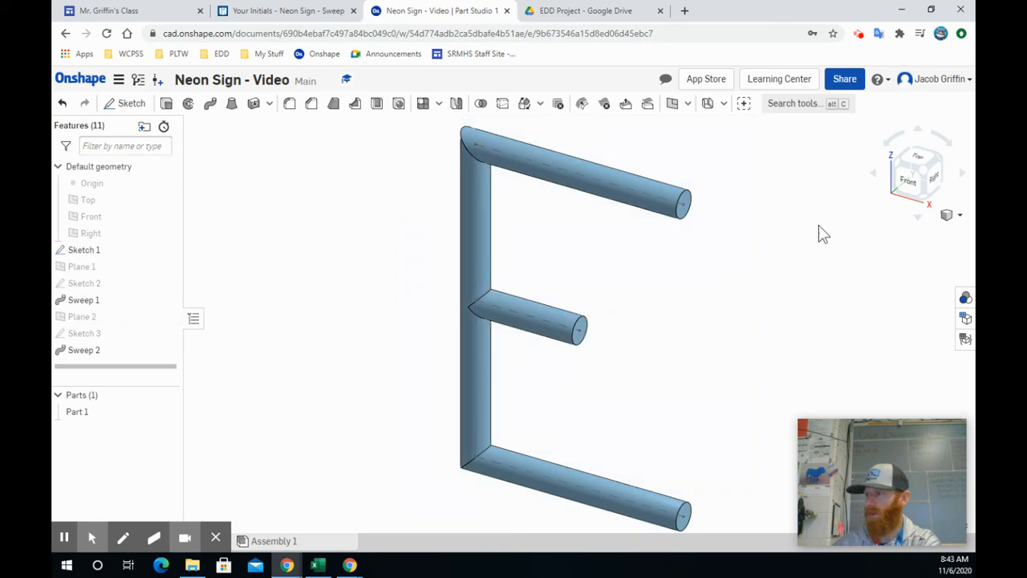
click(167, 250)
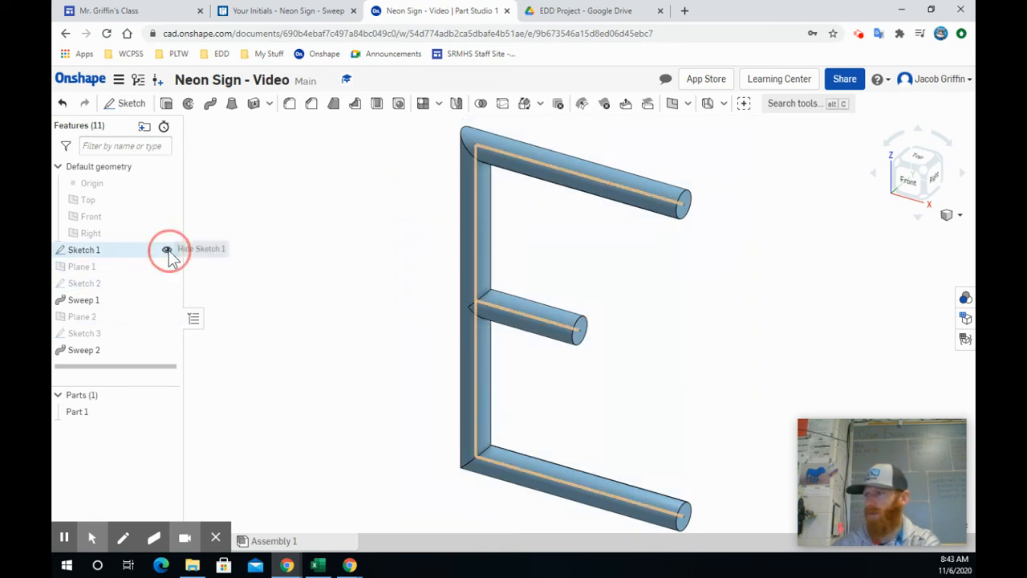
Hide Sketch 1 and change Part 1's appearance to the light purple palette colour AE55BC.
click(167, 250)
right_click(85, 411)
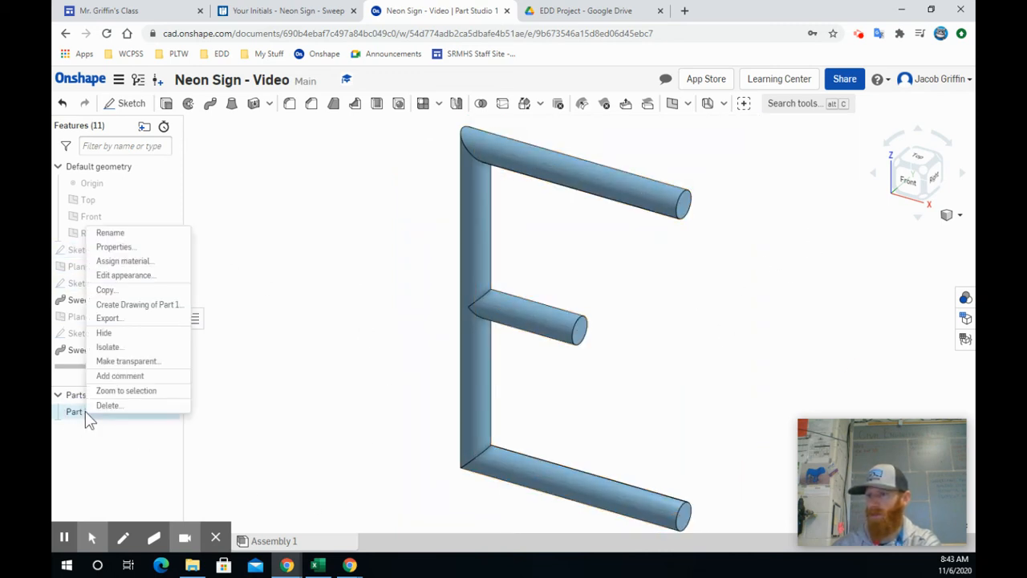
click(137, 276)
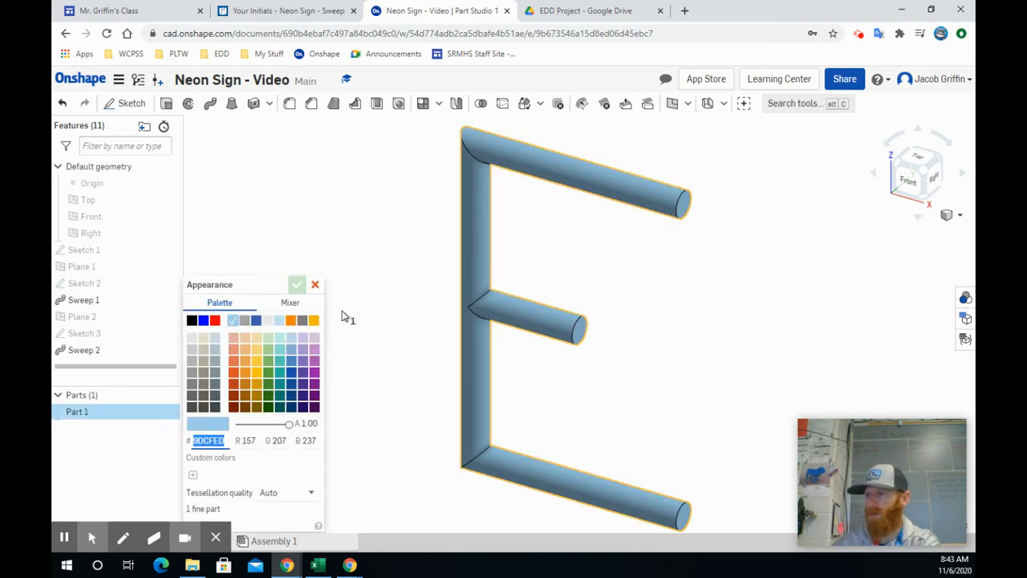
click(256, 361)
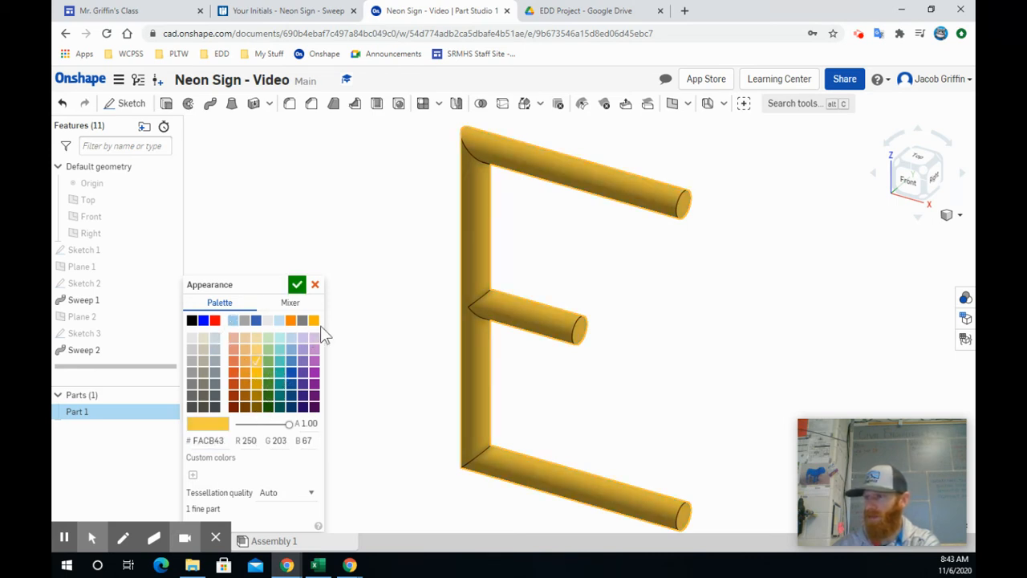
click(313, 321)
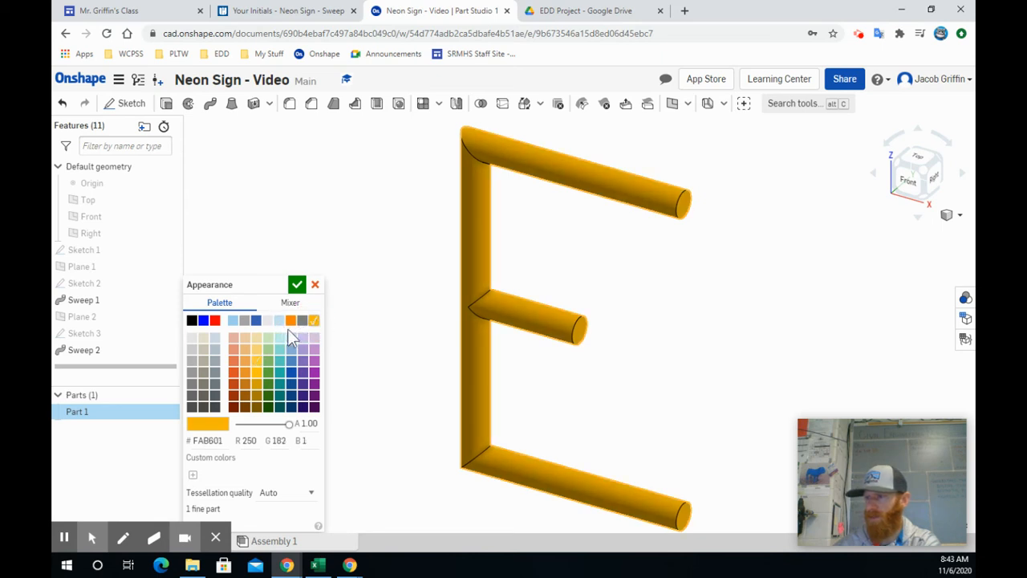
click(314, 372)
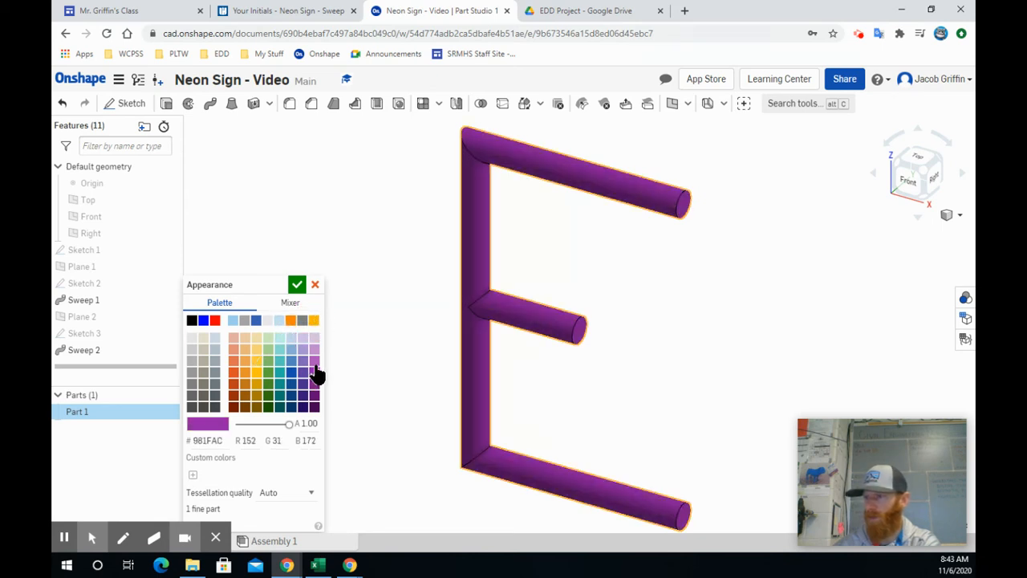
click(315, 362)
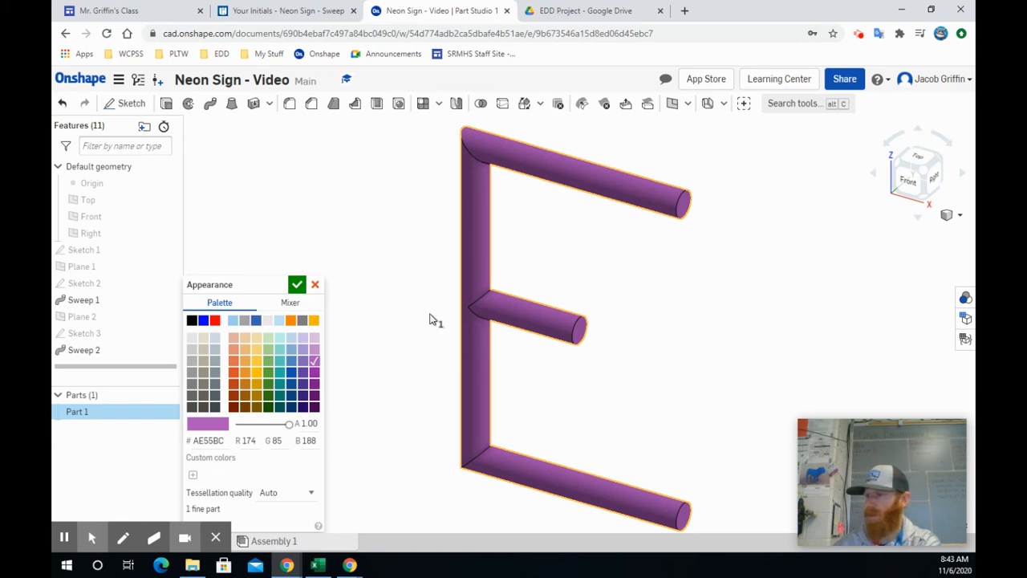
click(297, 284)
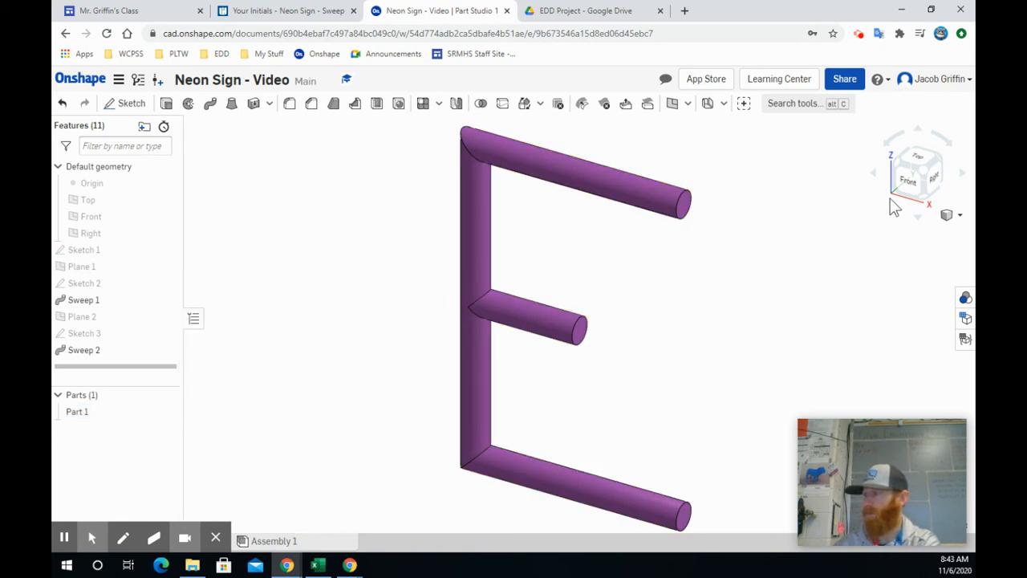
Inspect the purple letter E from several angles, including its bar ends and the joints with the vertical bar.
click(923, 203)
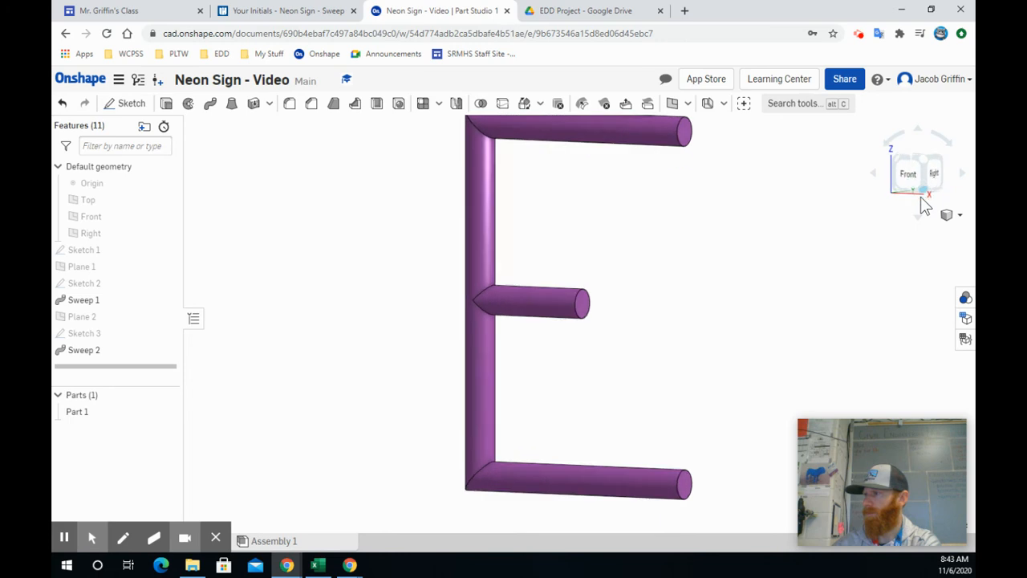
click(925, 152)
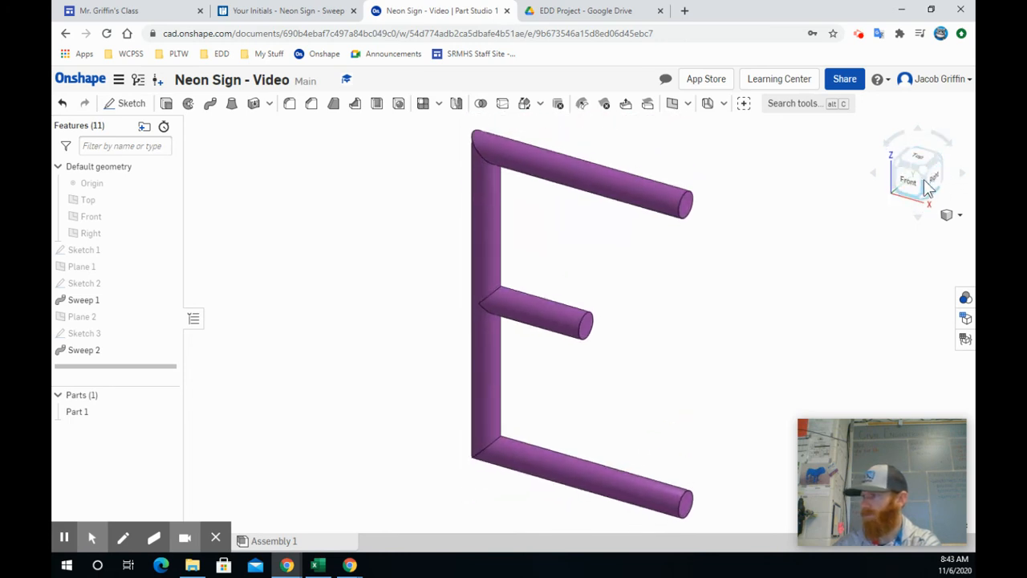
click(774, 186)
right_drag(775, 187, 871, 162)
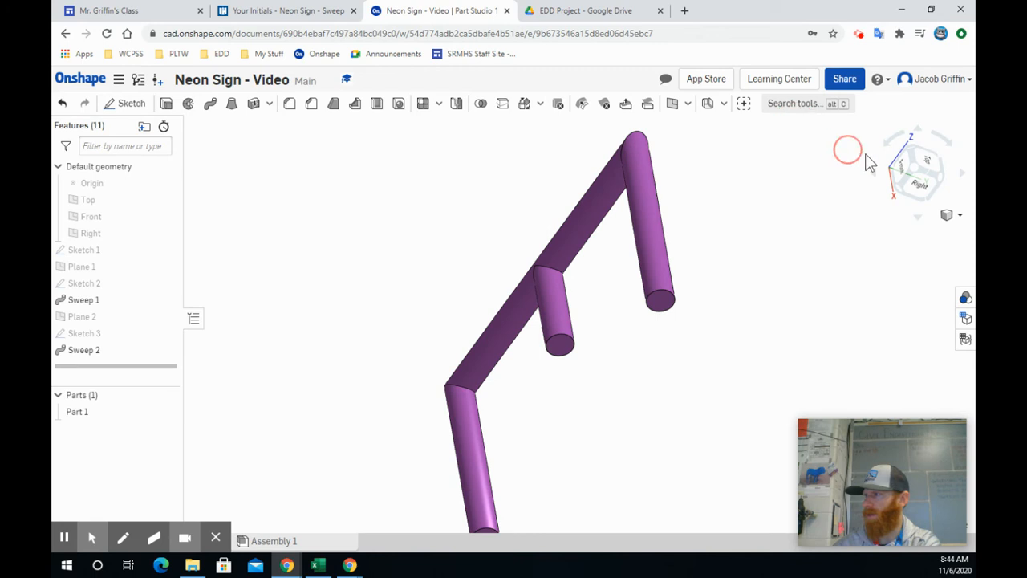
click(918, 166)
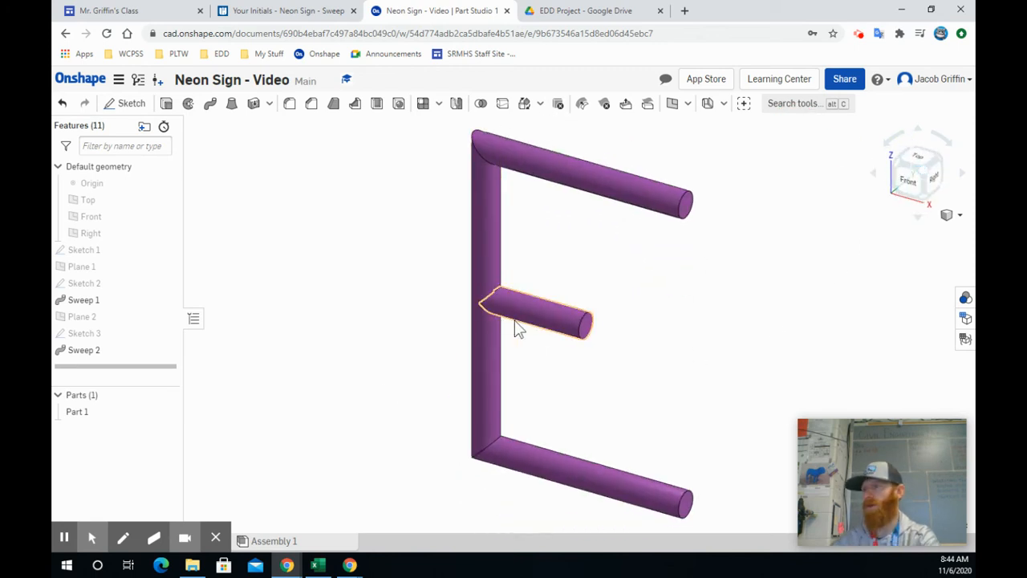
scroll(312, 325, down, 3)
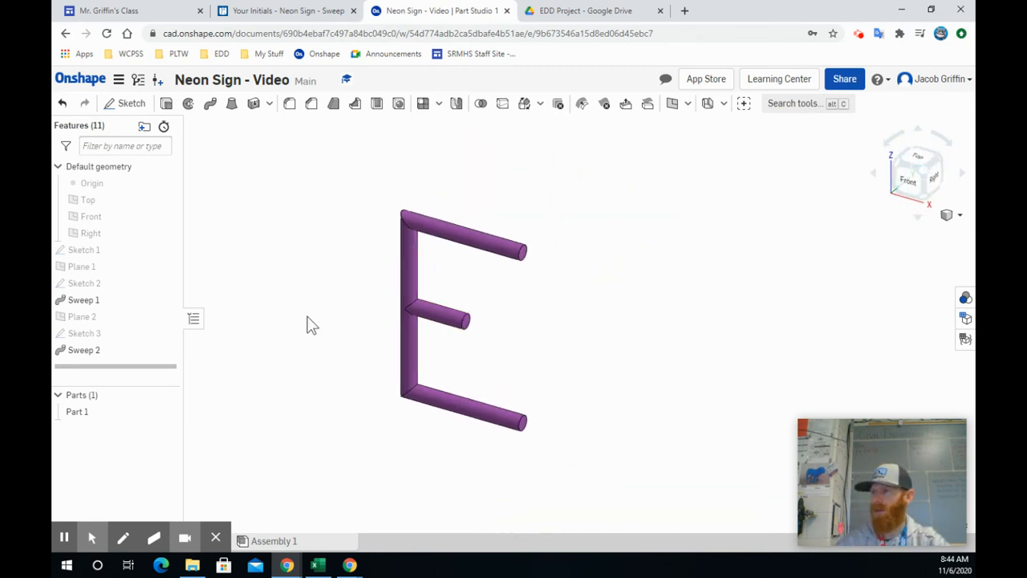
On the Front plane, sketch an open curvy E with a single spline in the free space to the left of the solid letter.
click(912, 190)
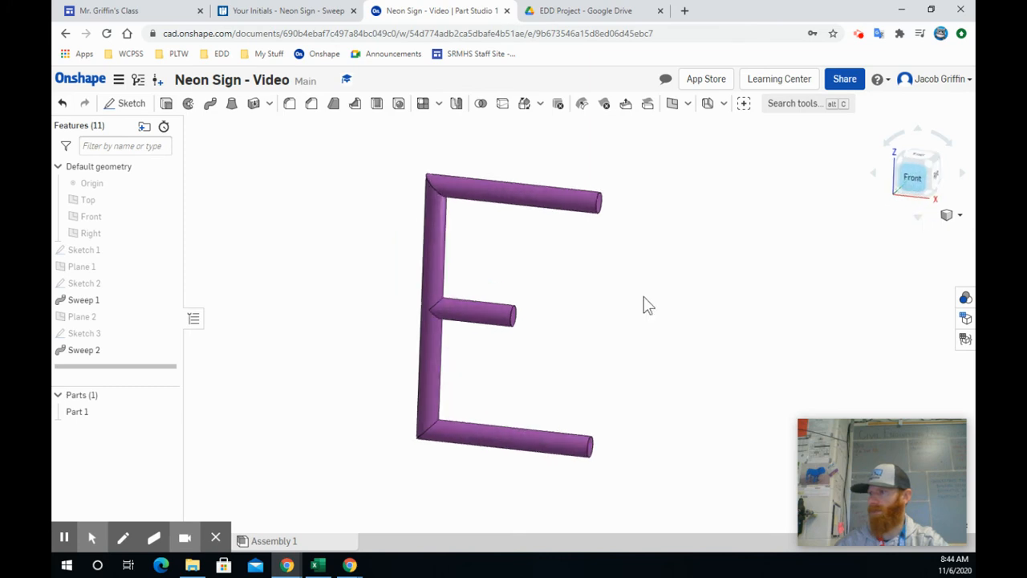
scroll(429, 349, down, 5)
middle_drag(429, 349, 268, 311)
click(124, 105)
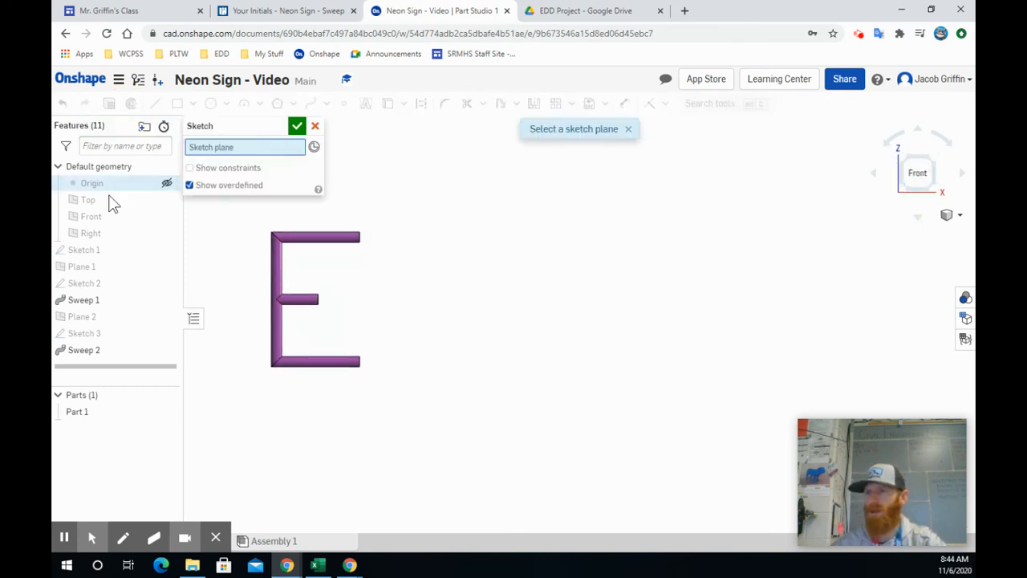
mouse_move(321, 363)
middle_down()
mouse_move(340, 351)
mouse_move(591, 337)
mouse_move(634, 354)
middle_up()
click(311, 103)
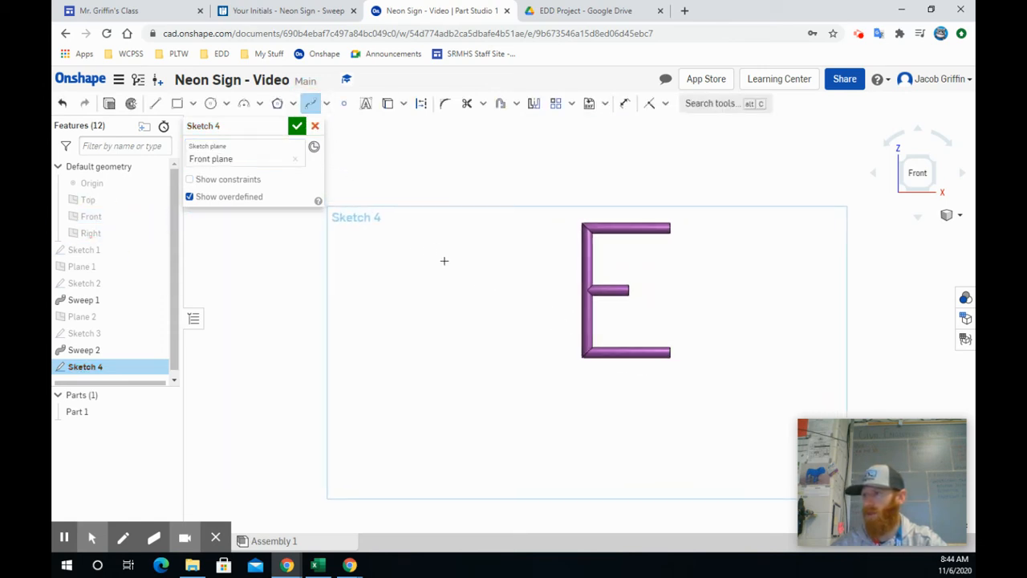
click(444, 240)
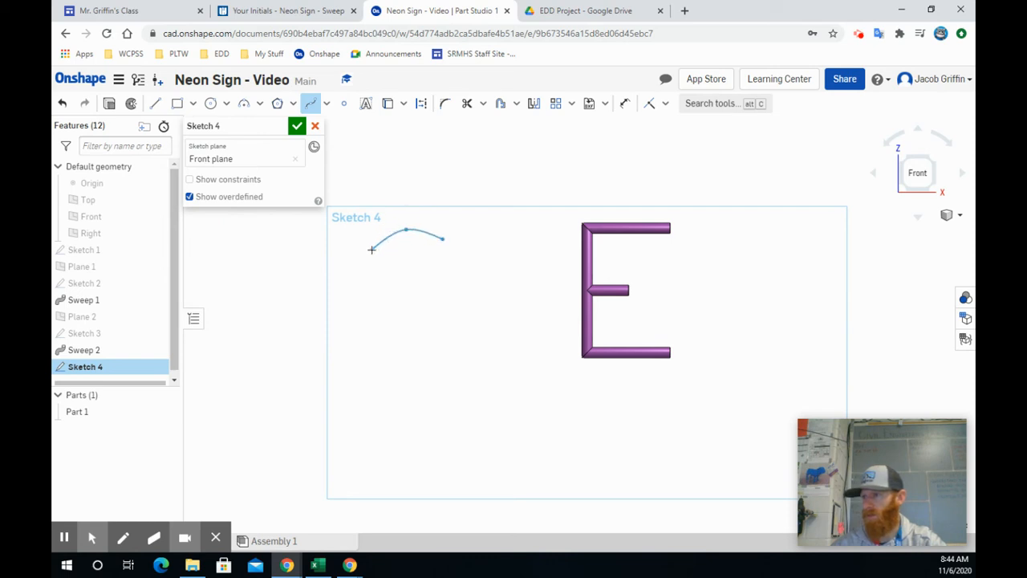
click(375, 231)
click(370, 297)
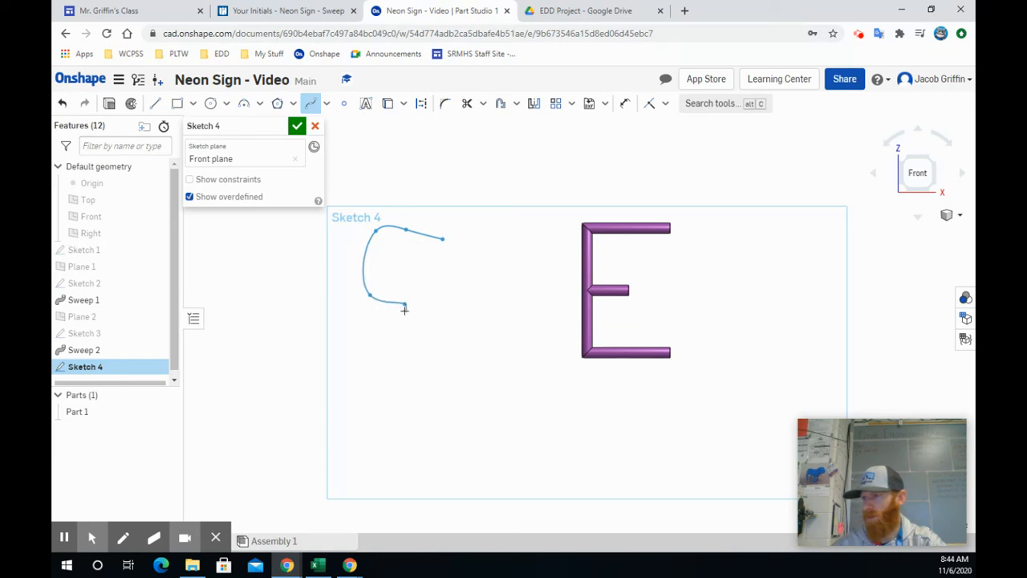
click(404, 311)
click(369, 392)
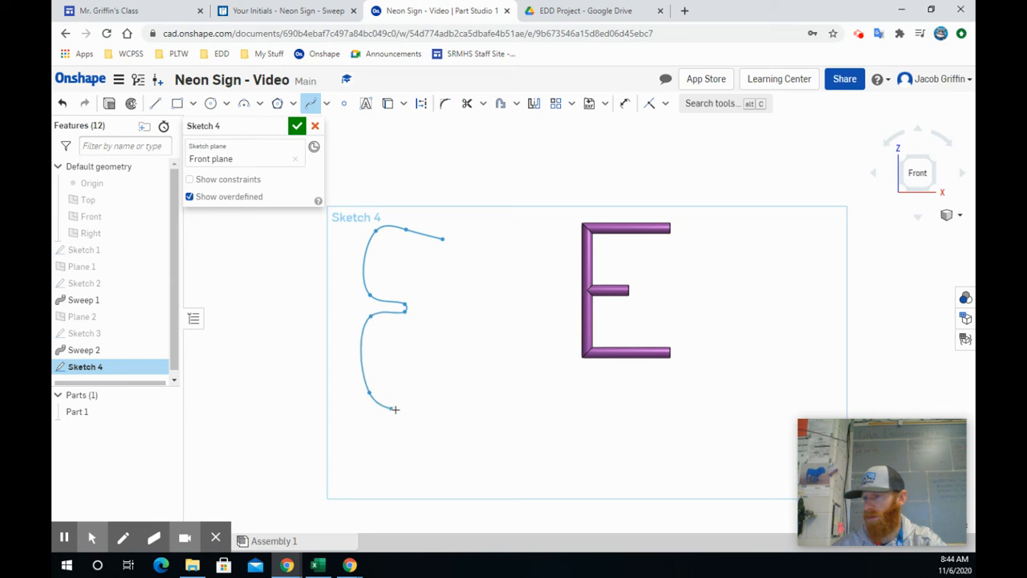
click(402, 409)
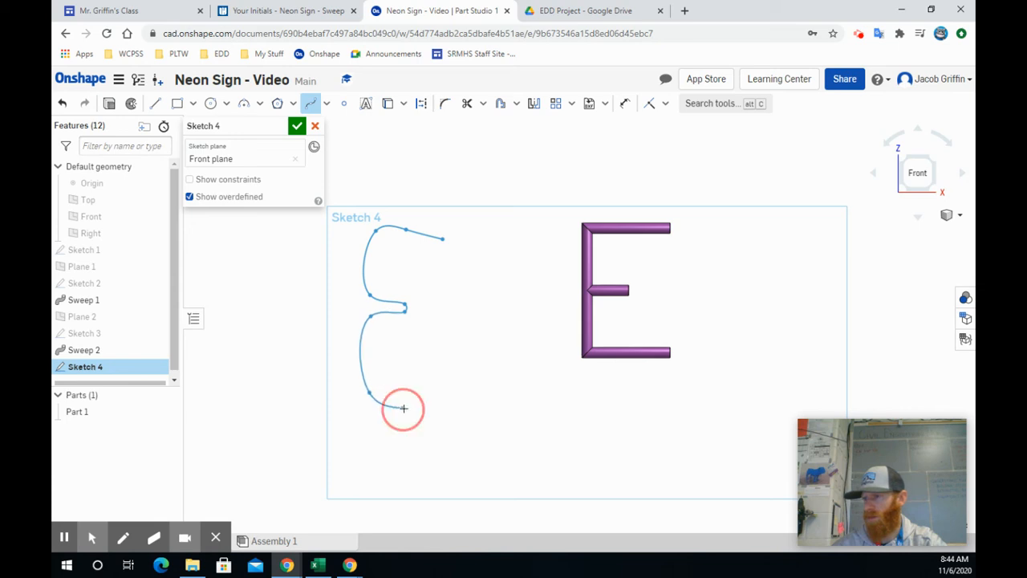
click(458, 392)
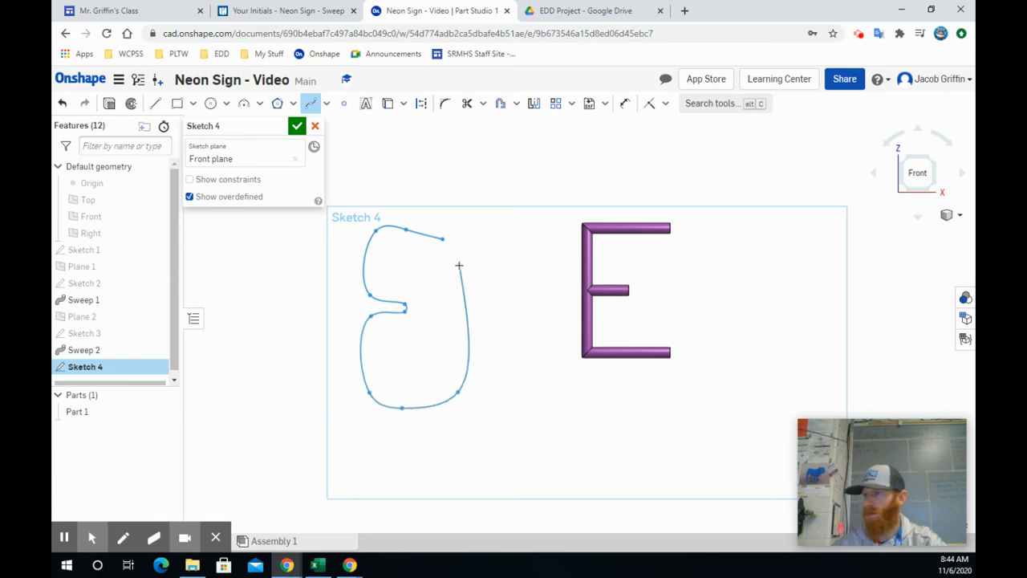
key(Escape)
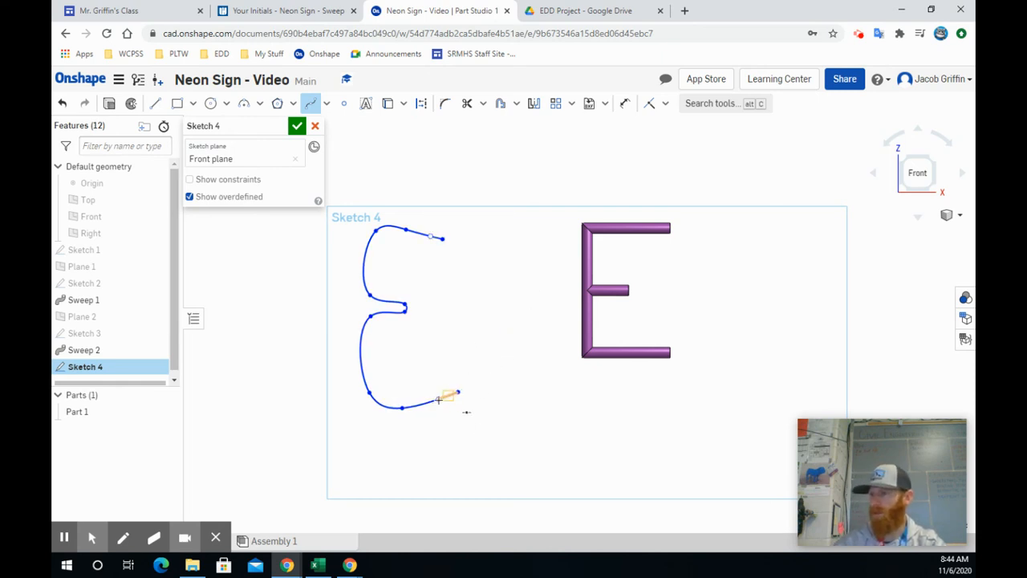
drag(439, 399, 438, 417)
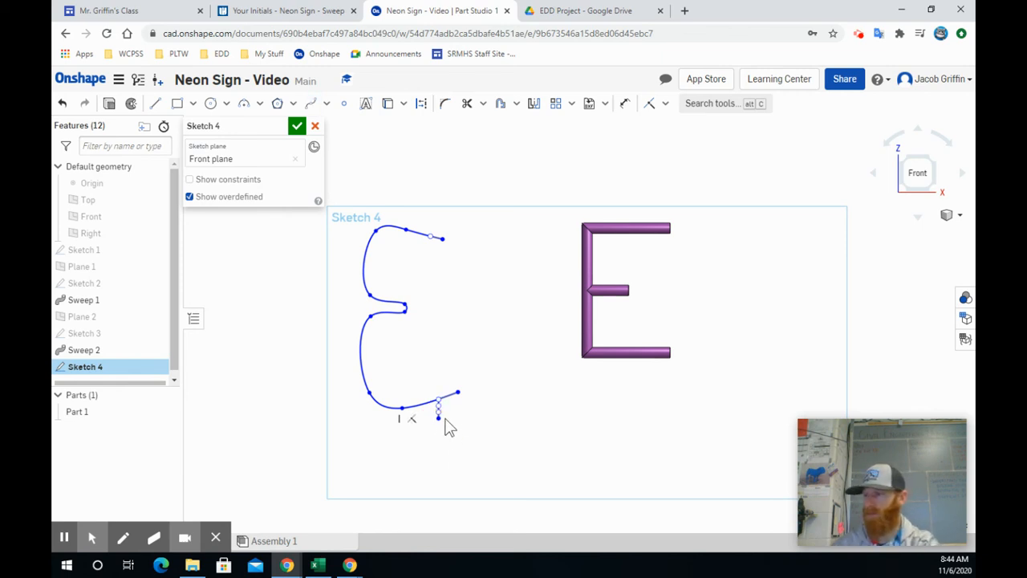
scroll(454, 427, up, 3)
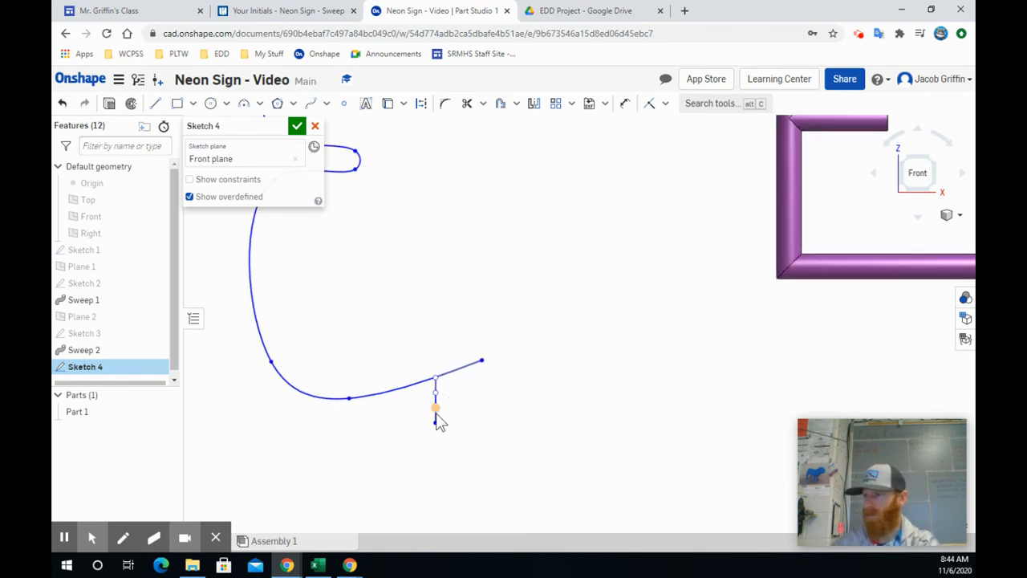
click(436, 409)
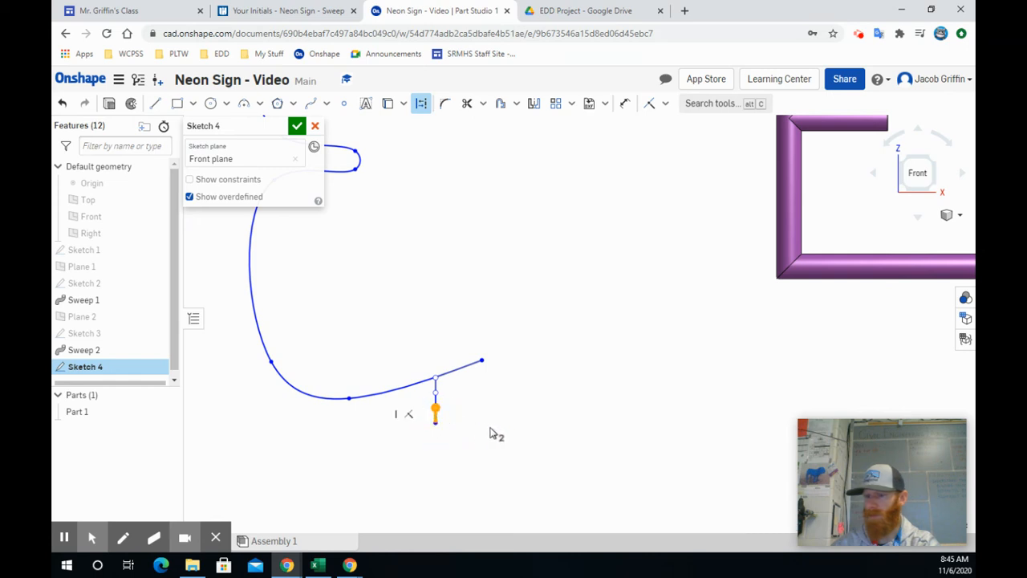
key(Delete)
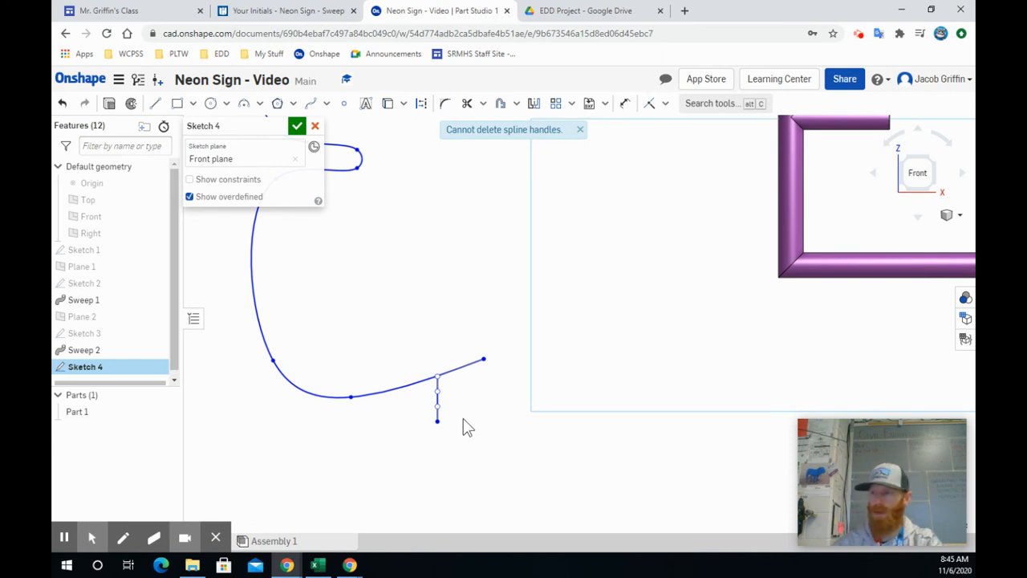
drag(461, 443, 426, 403)
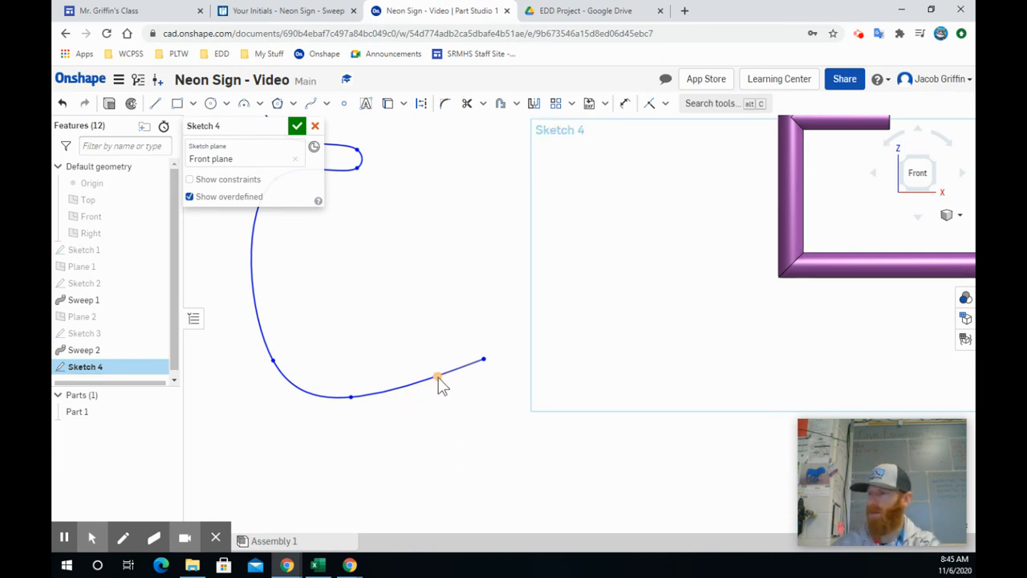
Shift the spline handle near the curvy E's lower free end slightly along the curve and finish the sketch.
mouse_move(439, 385)
mouse_down()
mouse_move(446, 414)
mouse_move(431, 386)
mouse_up()
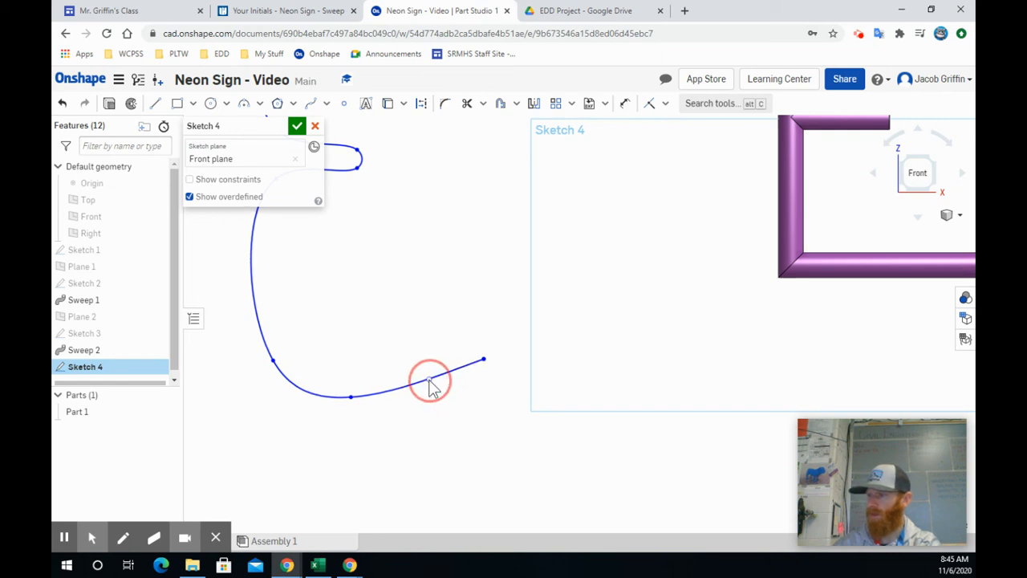
scroll(318, 221, down, 3)
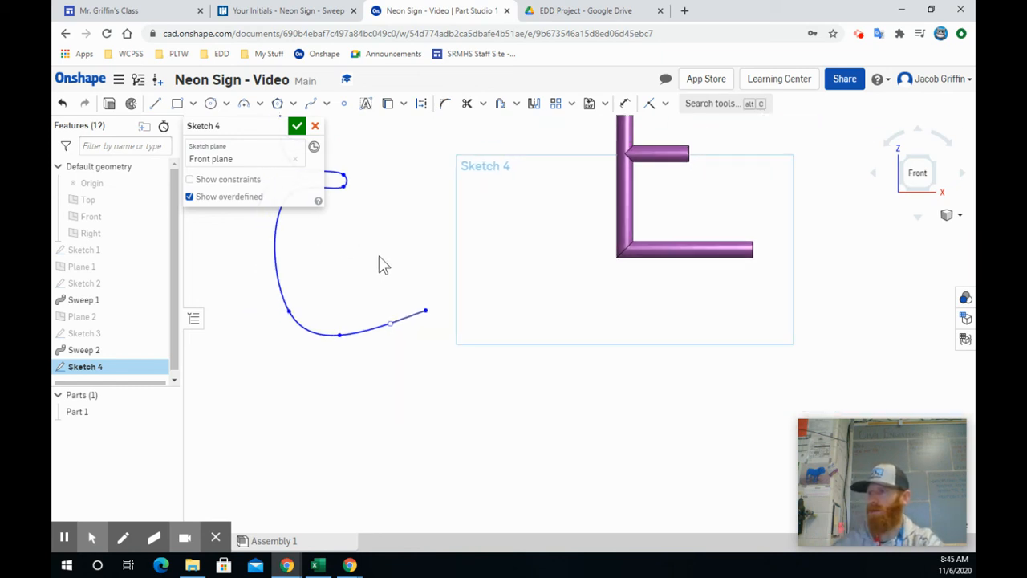
middle_drag(384, 264, 452, 353)
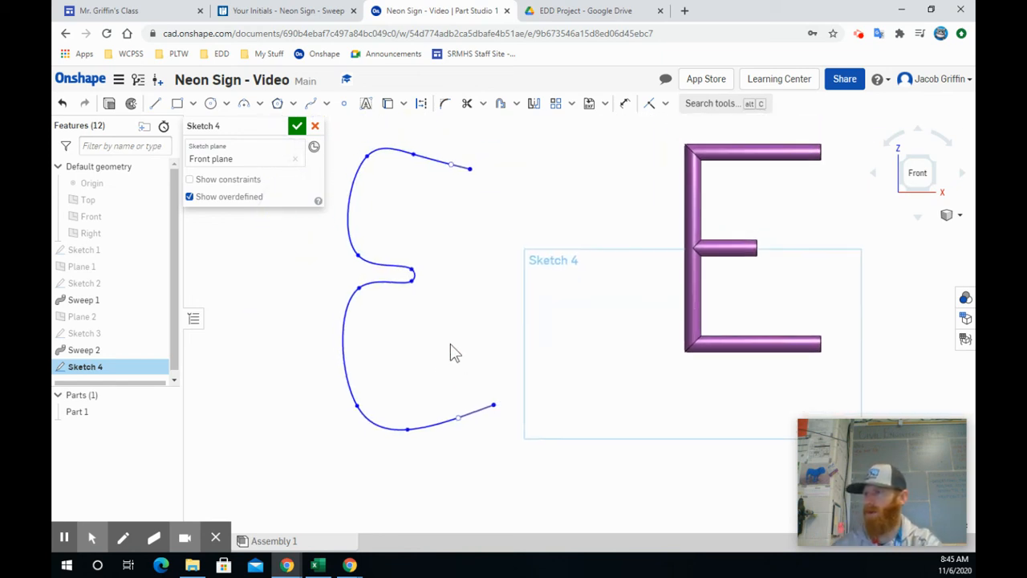
click(297, 127)
Create a Curve point plane through the upper free end of the spline, using that end vertex and the spline itself.
click(672, 105)
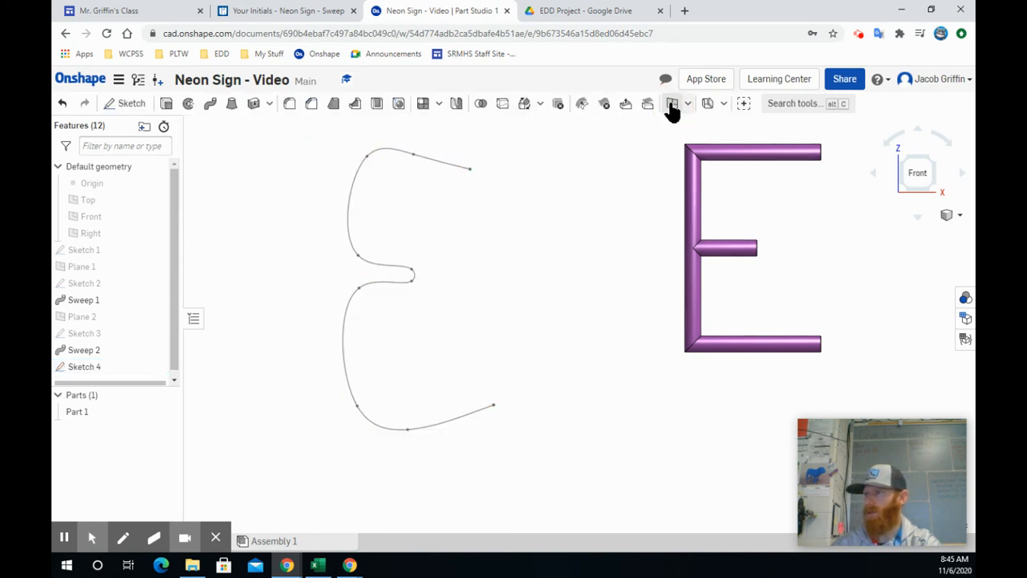
click(225, 172)
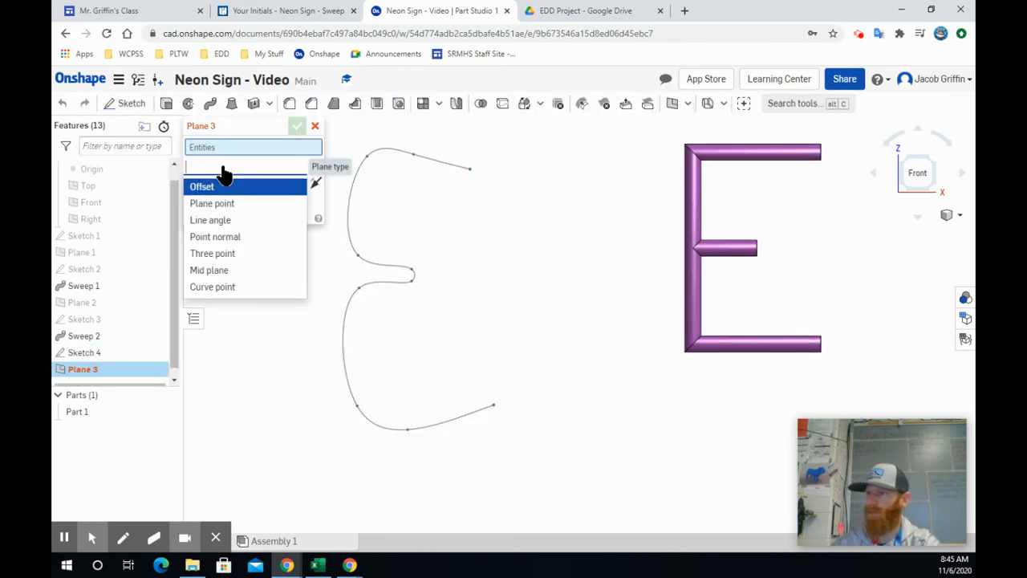
click(224, 288)
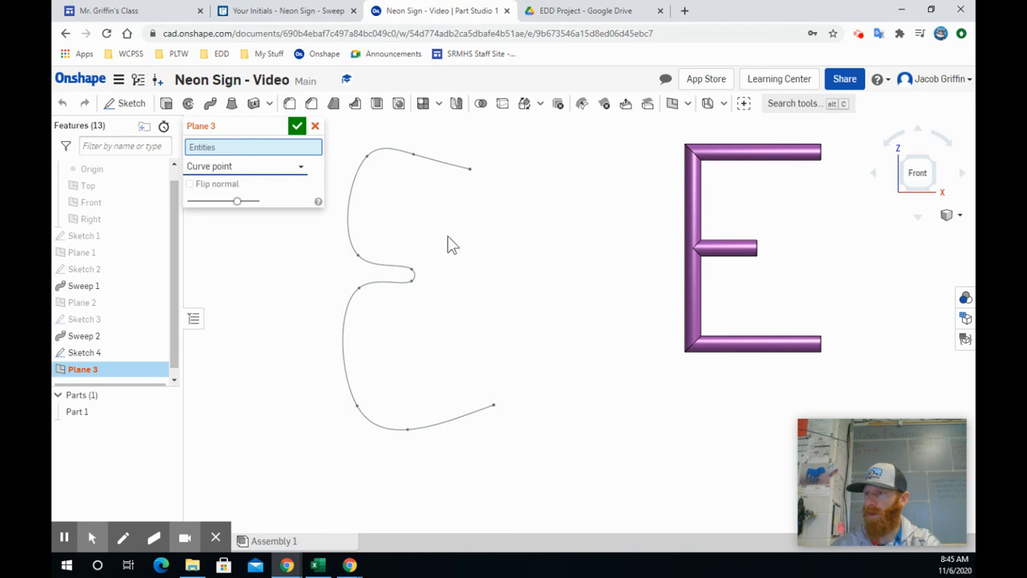
click(470, 170)
click(449, 165)
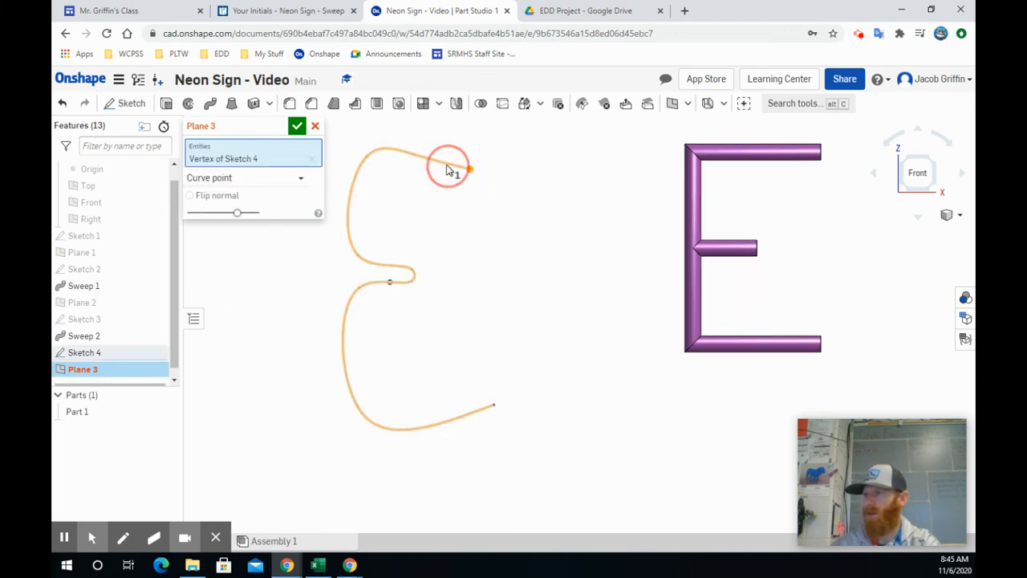
mouse_move(541, 213)
right_down()
mouse_move(528, 218)
mouse_move(546, 227)
mouse_move(541, 205)
right_up()
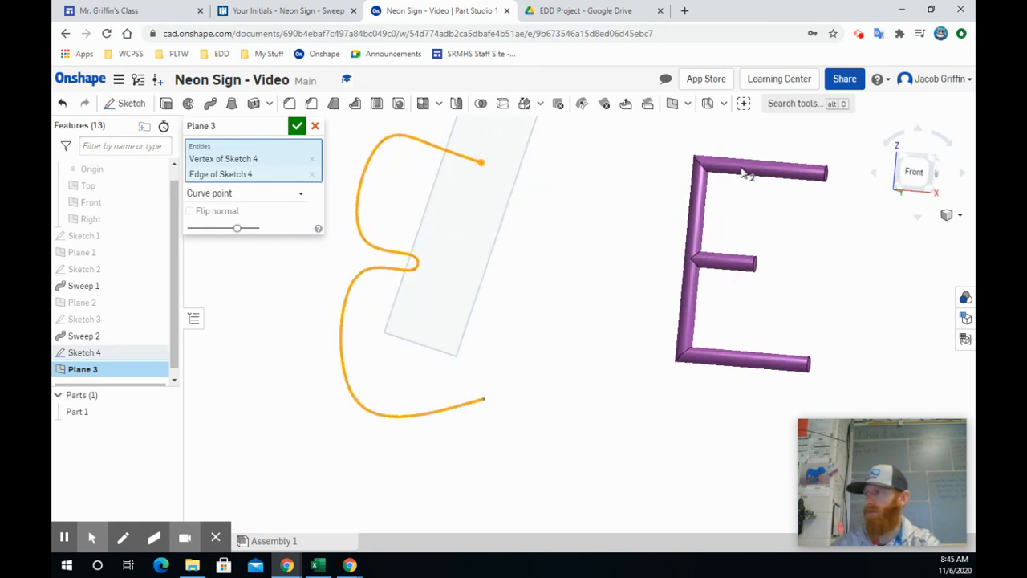
middle_drag(534, 201, 520, 288)
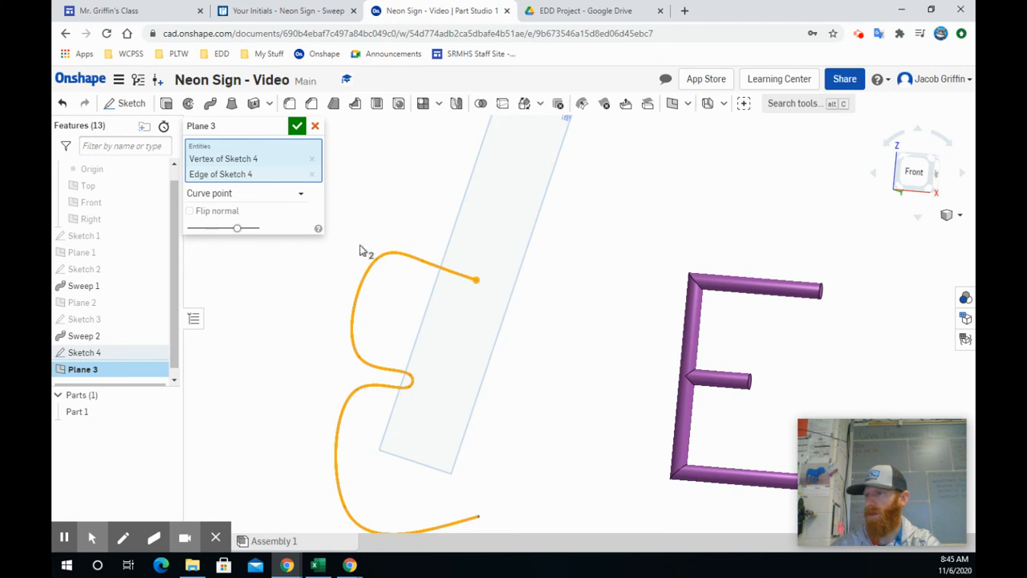
click(297, 127)
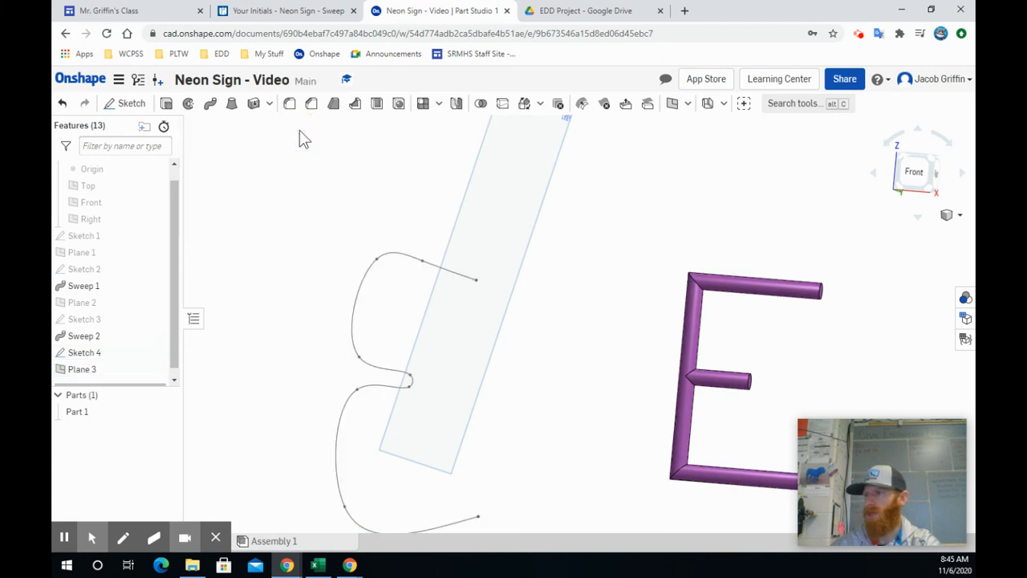
Sketch a circle of diameter .25 centred on the spline's upper free end on the curve-point plane, and hide that plane.
click(127, 103)
click(469, 229)
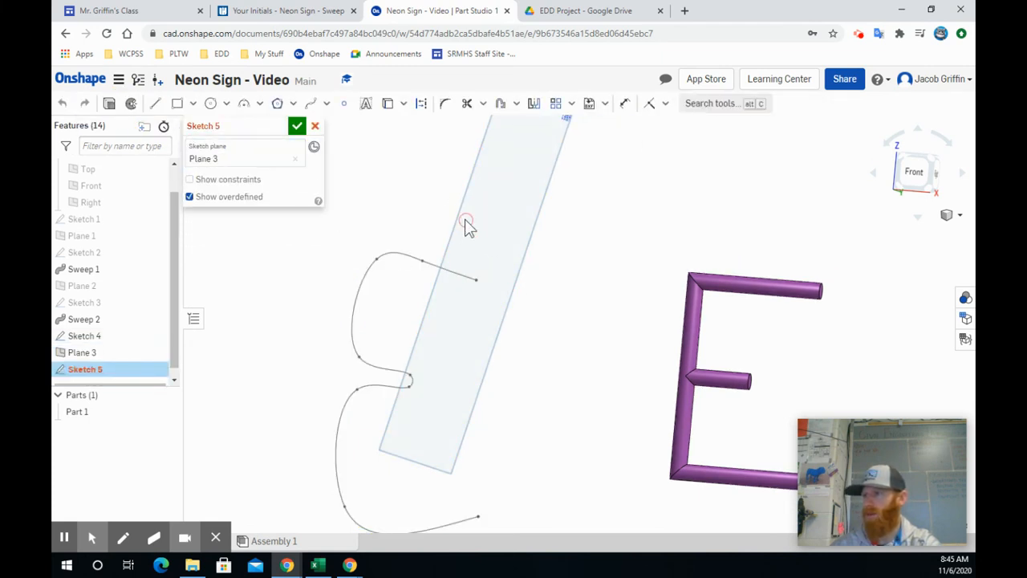
click(210, 103)
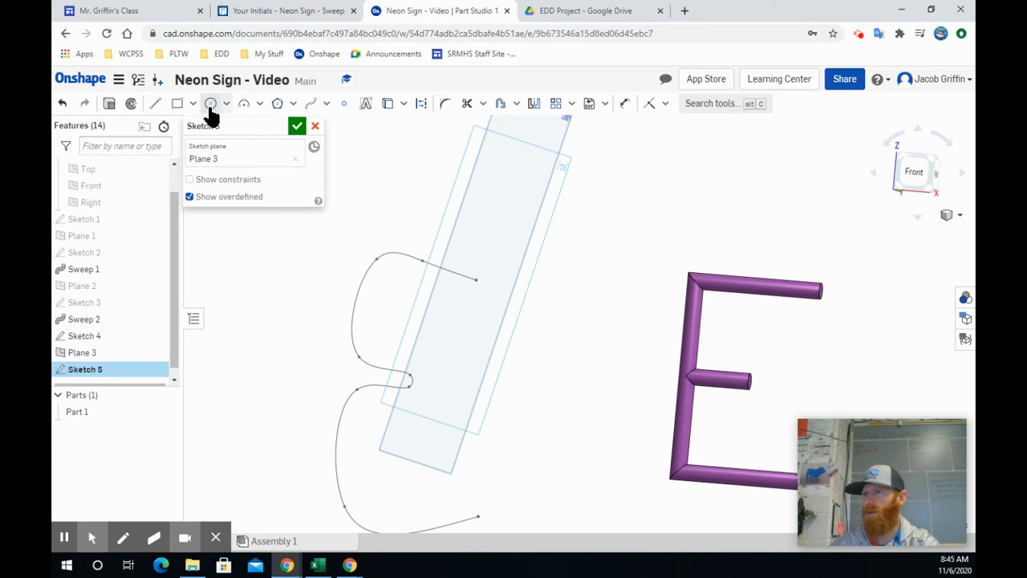
click(470, 284)
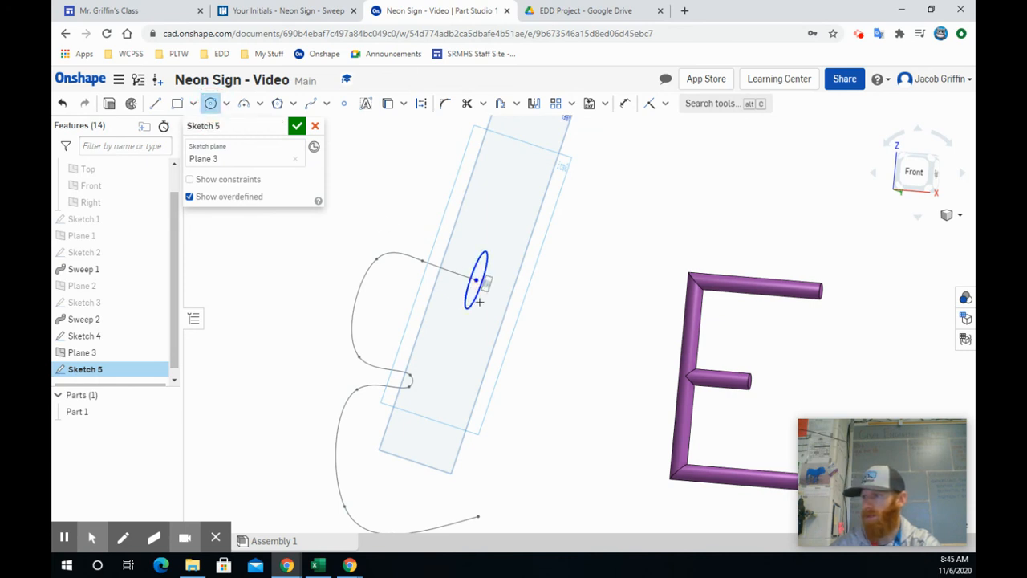
text(.25)
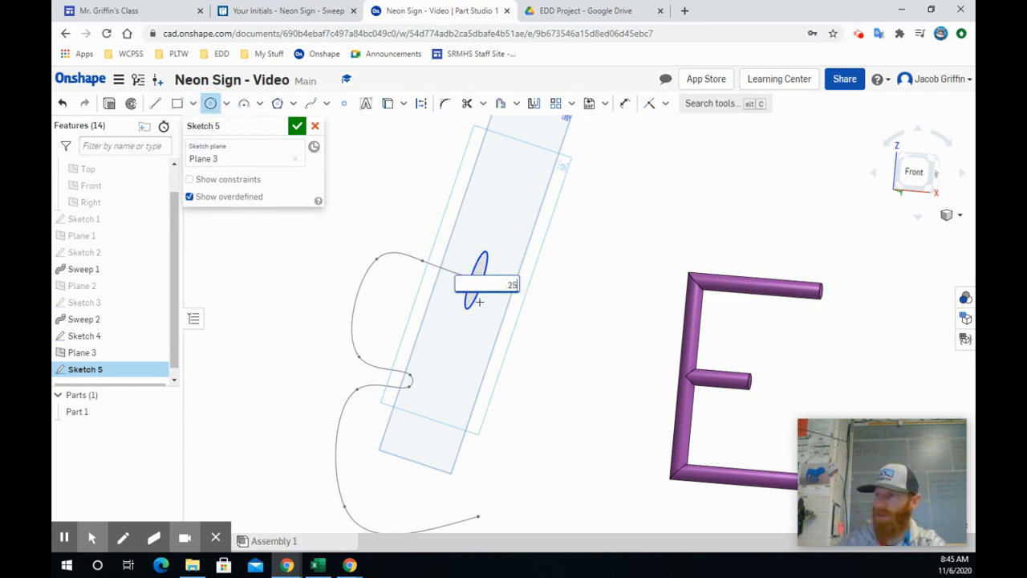
key(Return)
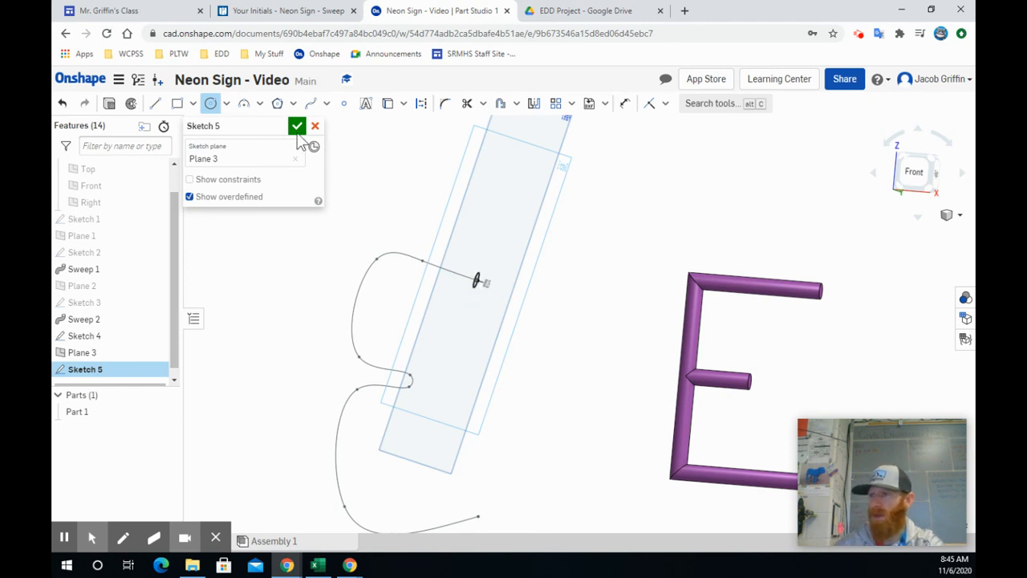
click(297, 127)
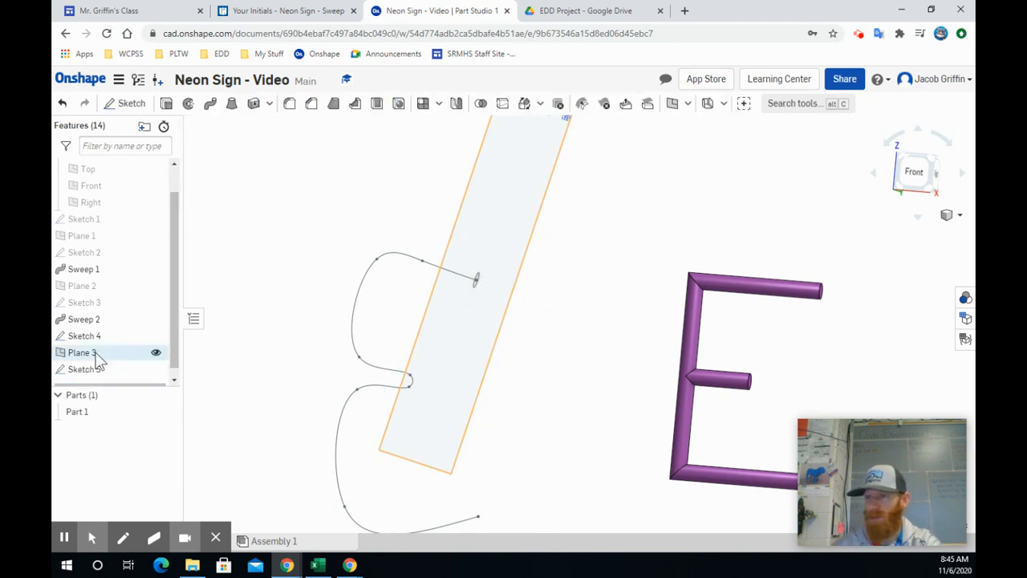
click(156, 353)
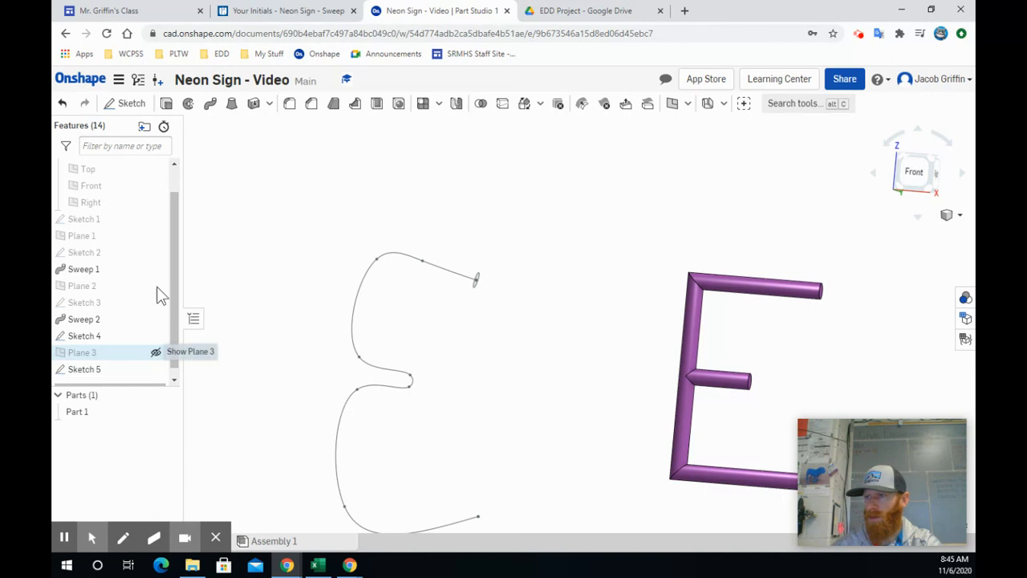
Try to sweep the small circle along the curvy E spline as a new solid, and delete that sweep feature.
click(476, 279)
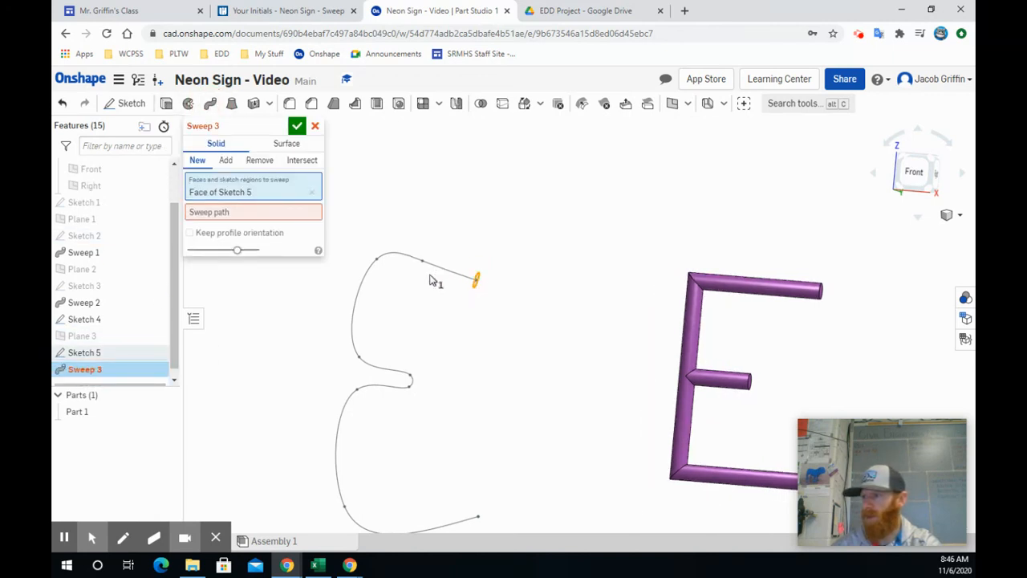
click(257, 213)
click(443, 265)
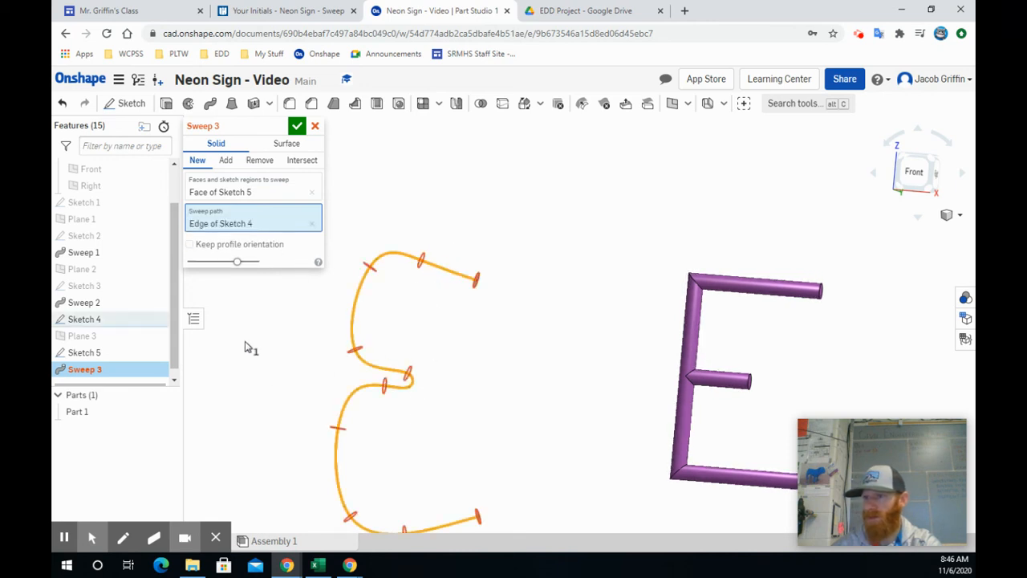
click(297, 126)
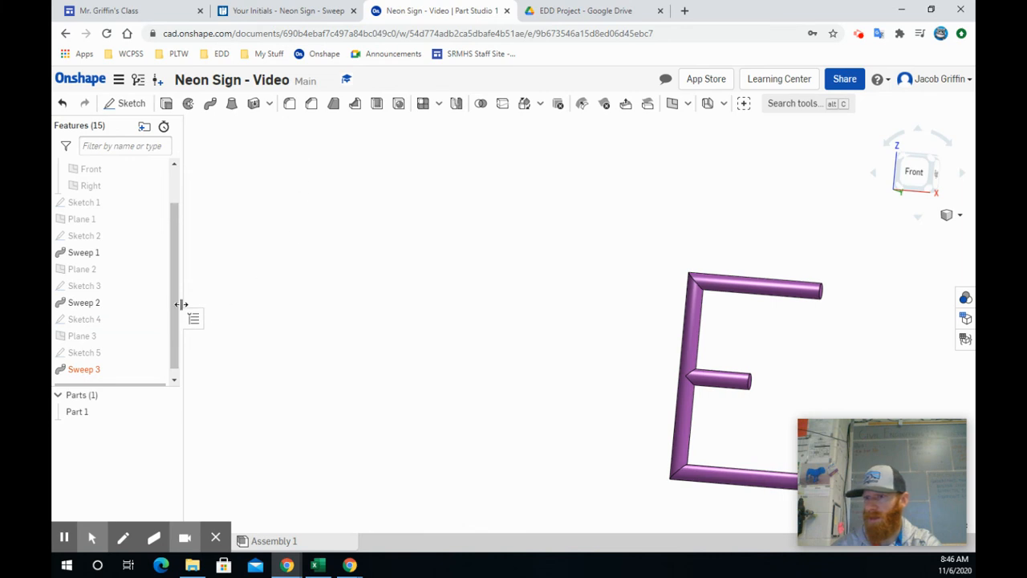
right_click(85, 370)
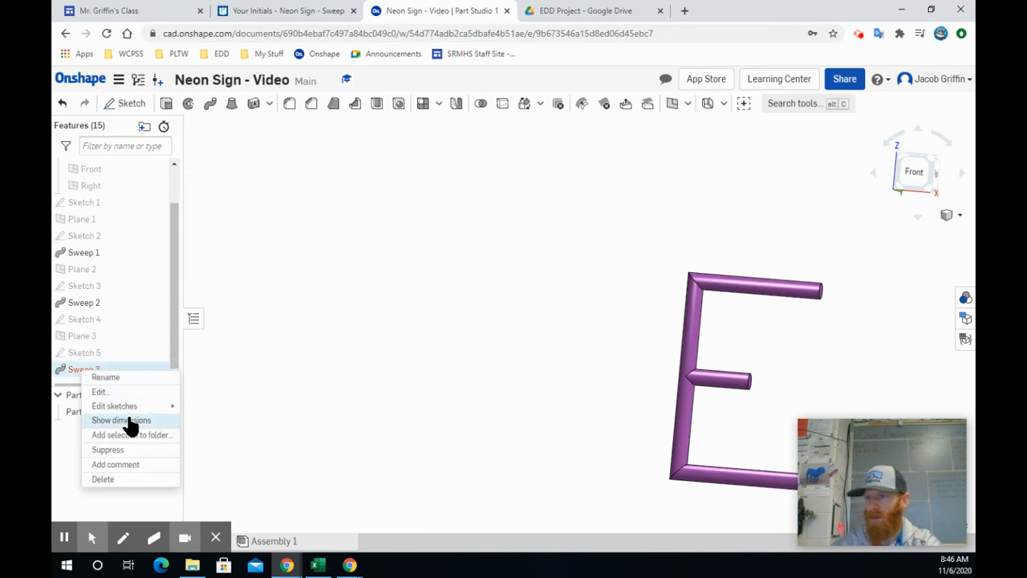
click(113, 480)
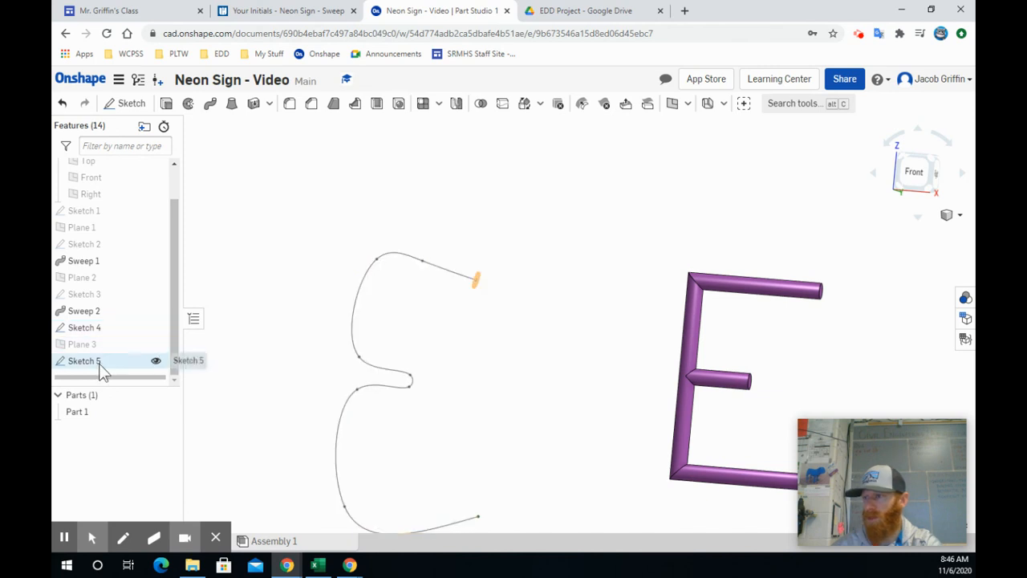
Edit the curvy E sketch, spreading the spline points around the middle loop apart to give its tight bend a larger radius.
double_click(92, 328)
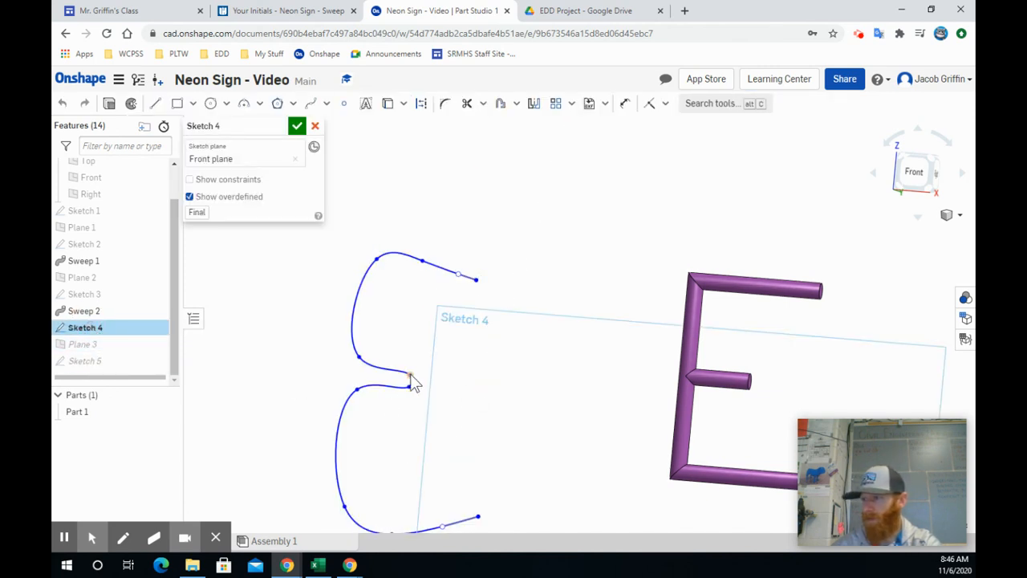
drag(410, 376, 360, 350)
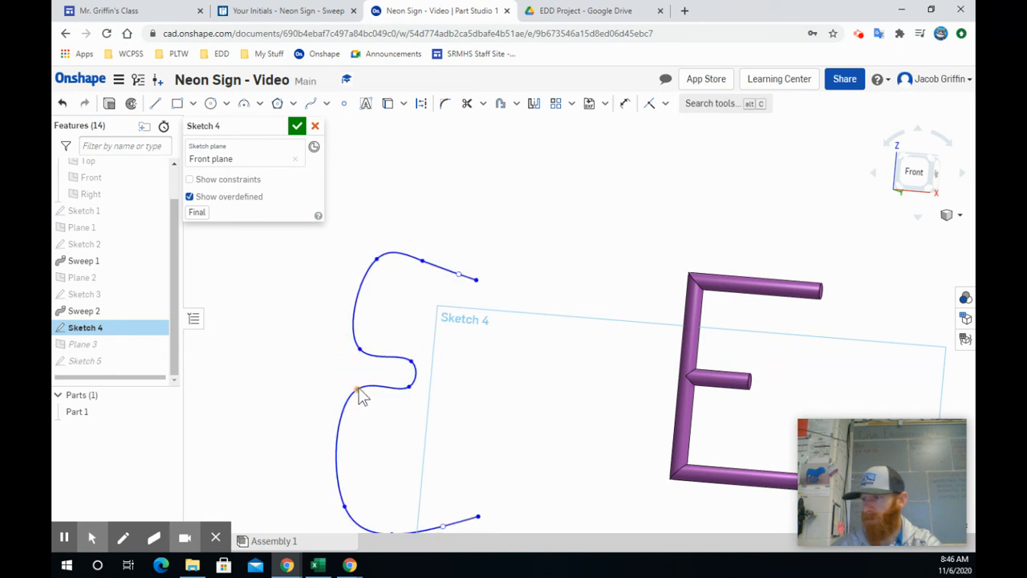
drag(358, 391, 365, 398)
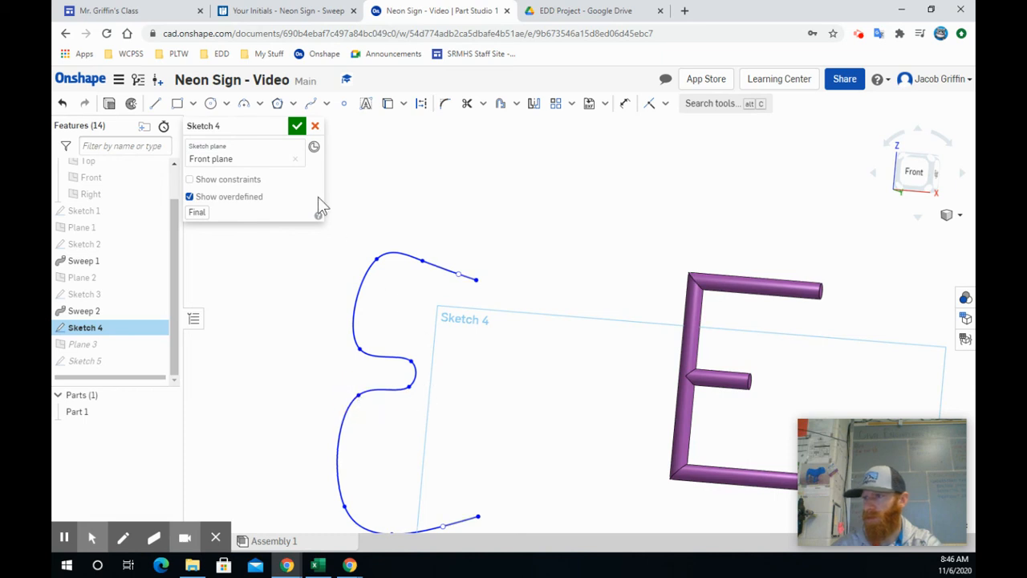
click(297, 126)
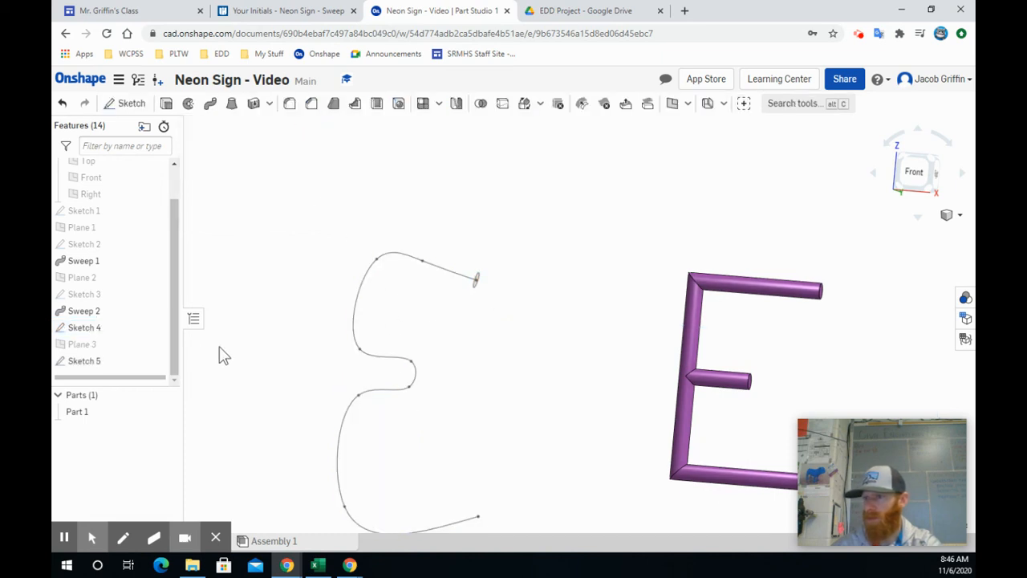
Sweep the small circle along the reshaped curvy E spline as a new solid part.
click(211, 104)
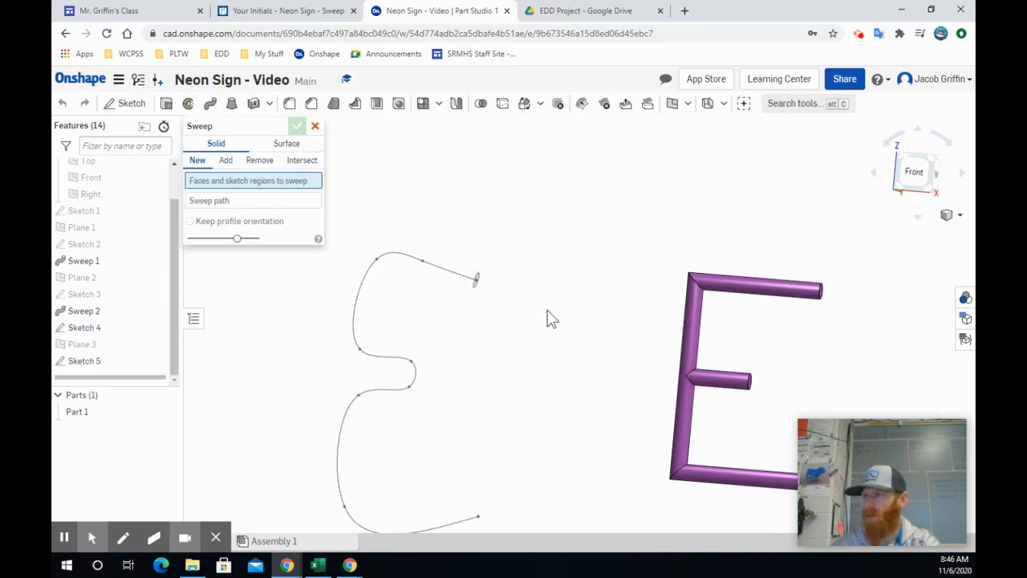
click(476, 281)
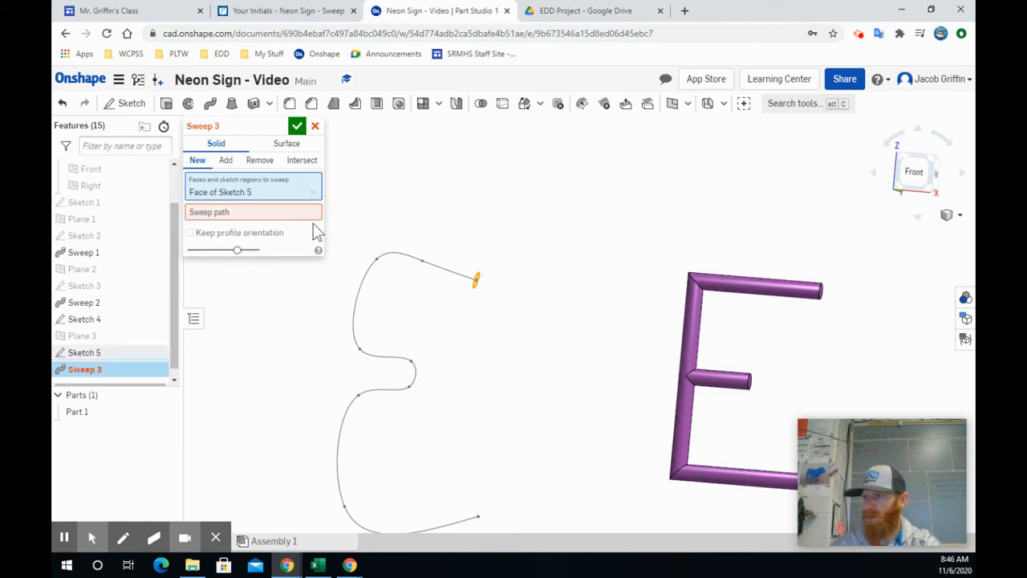
click(277, 212)
click(452, 272)
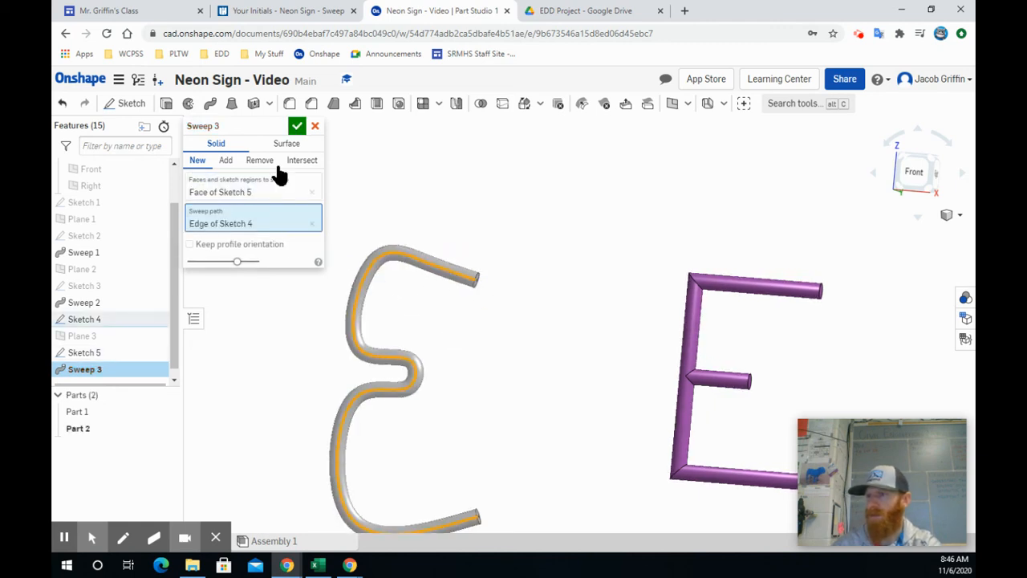
click(296, 128)
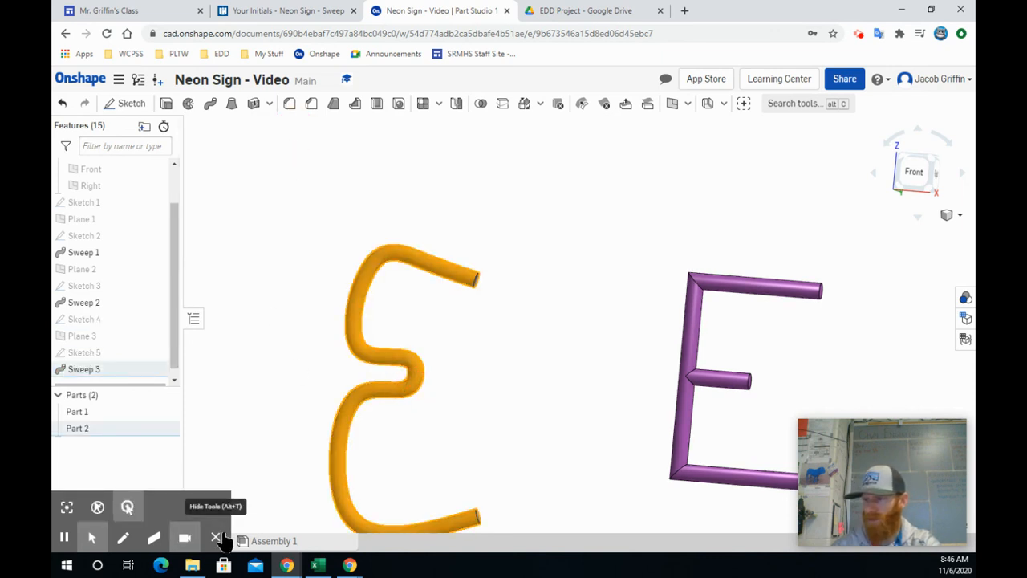
Change the curvy E part's appearance to red, FF0000.
right_click(84, 432)
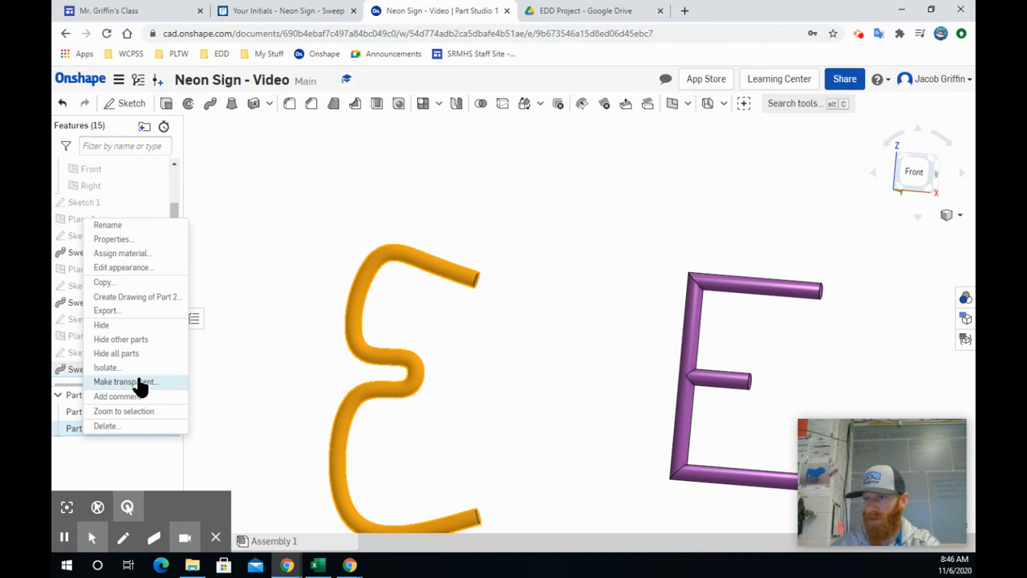
click(134, 268)
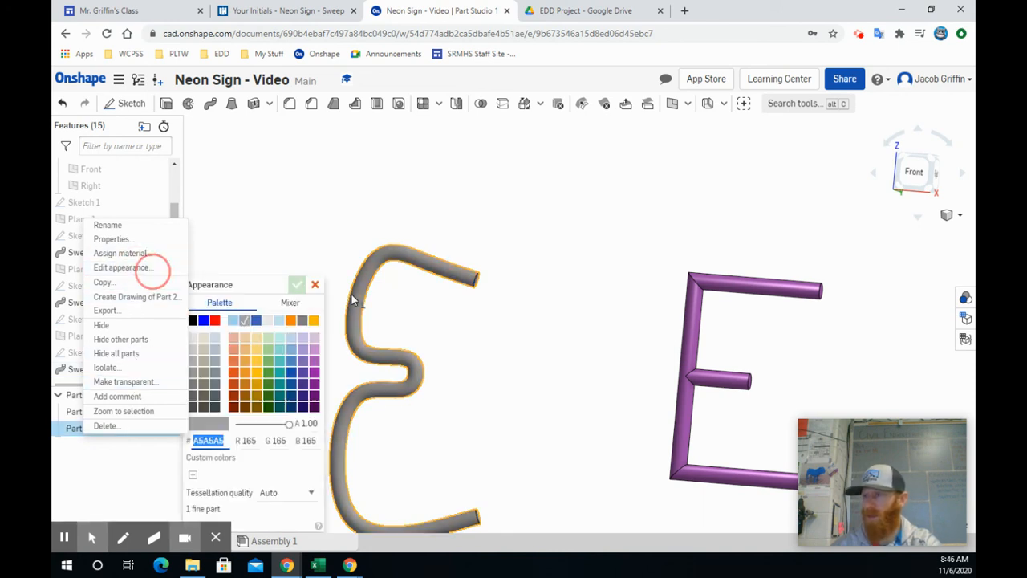
click(234, 373)
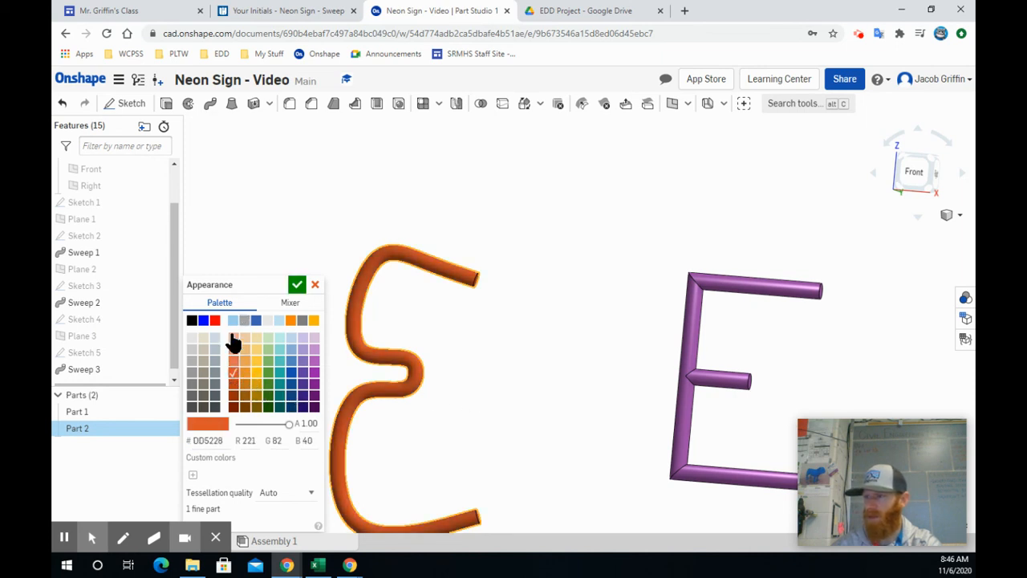
click(215, 321)
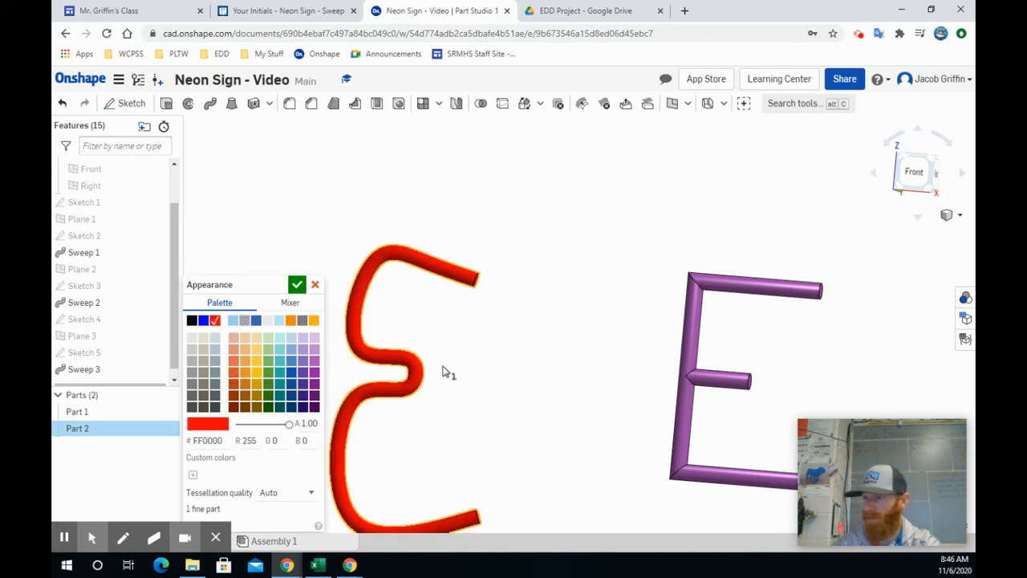
click(297, 284)
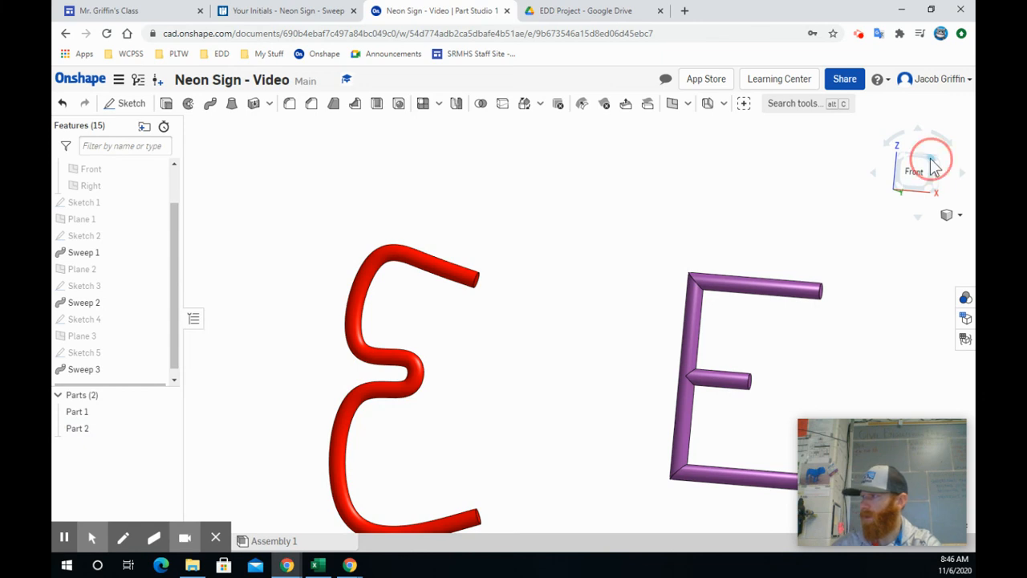
scroll(843, 347, down, 3)
scroll(844, 347, up, 2)
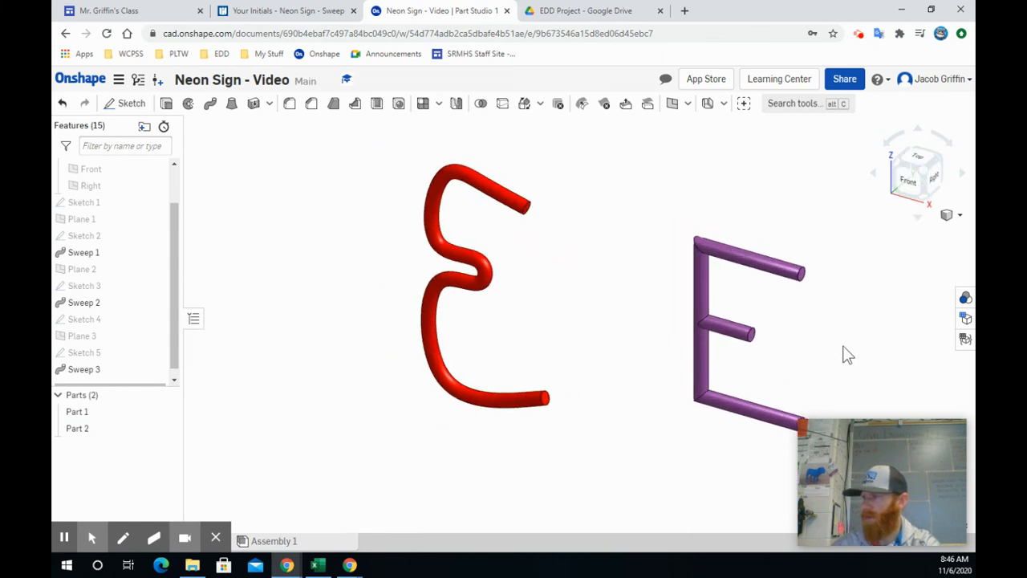
middle_drag(769, 358, 690, 369)
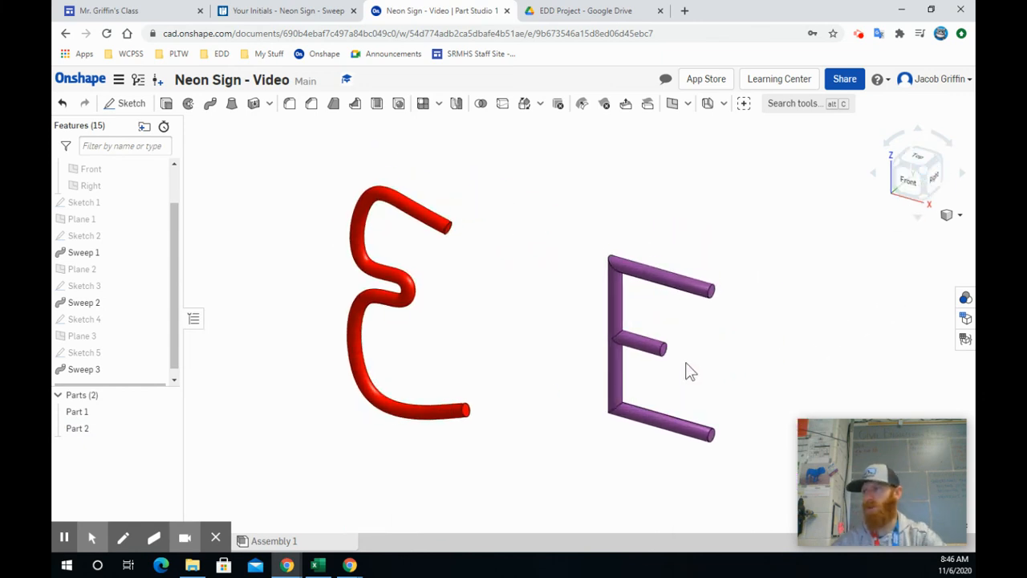